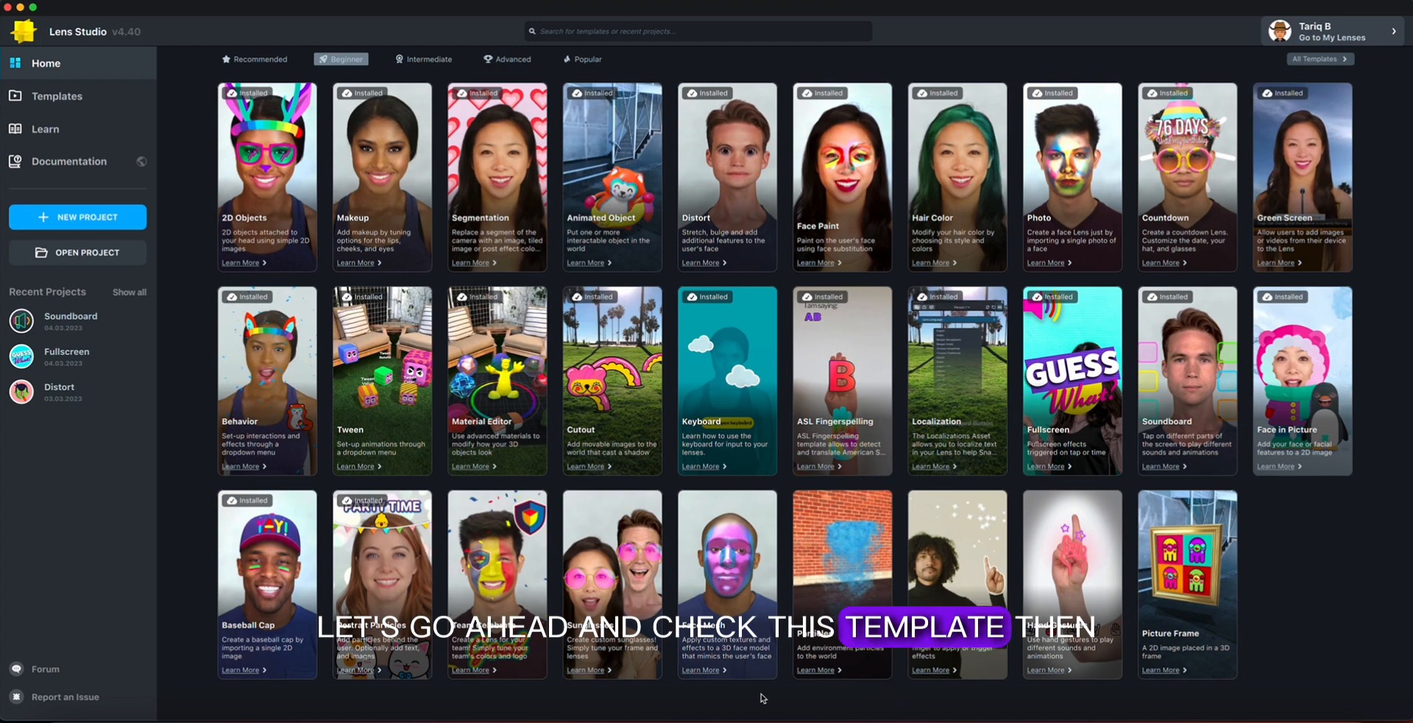
Open the Portrait Particles template and collapse the Header, Footer, Particles, Text and Post Effect properties of PortraitParticlesController.
left_click(379, 566)
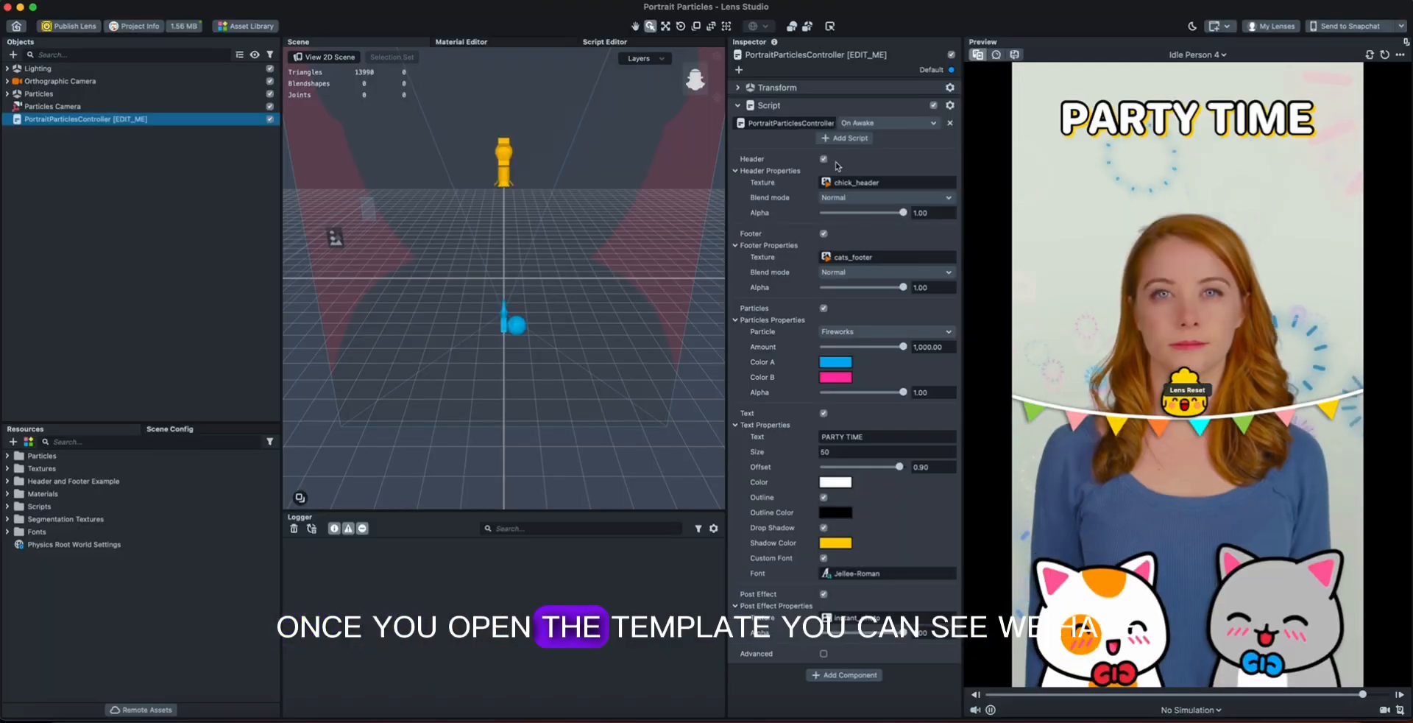
left_click(32, 119)
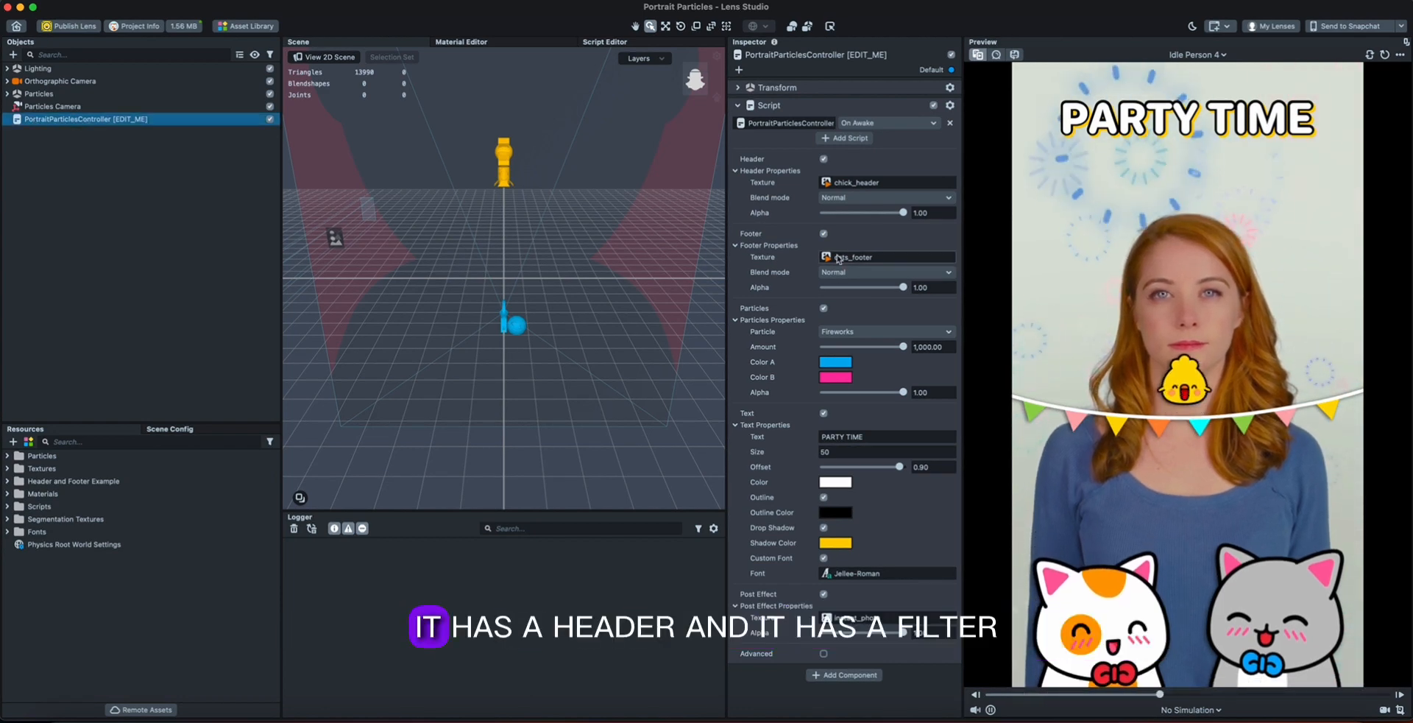
left_click(735, 170)
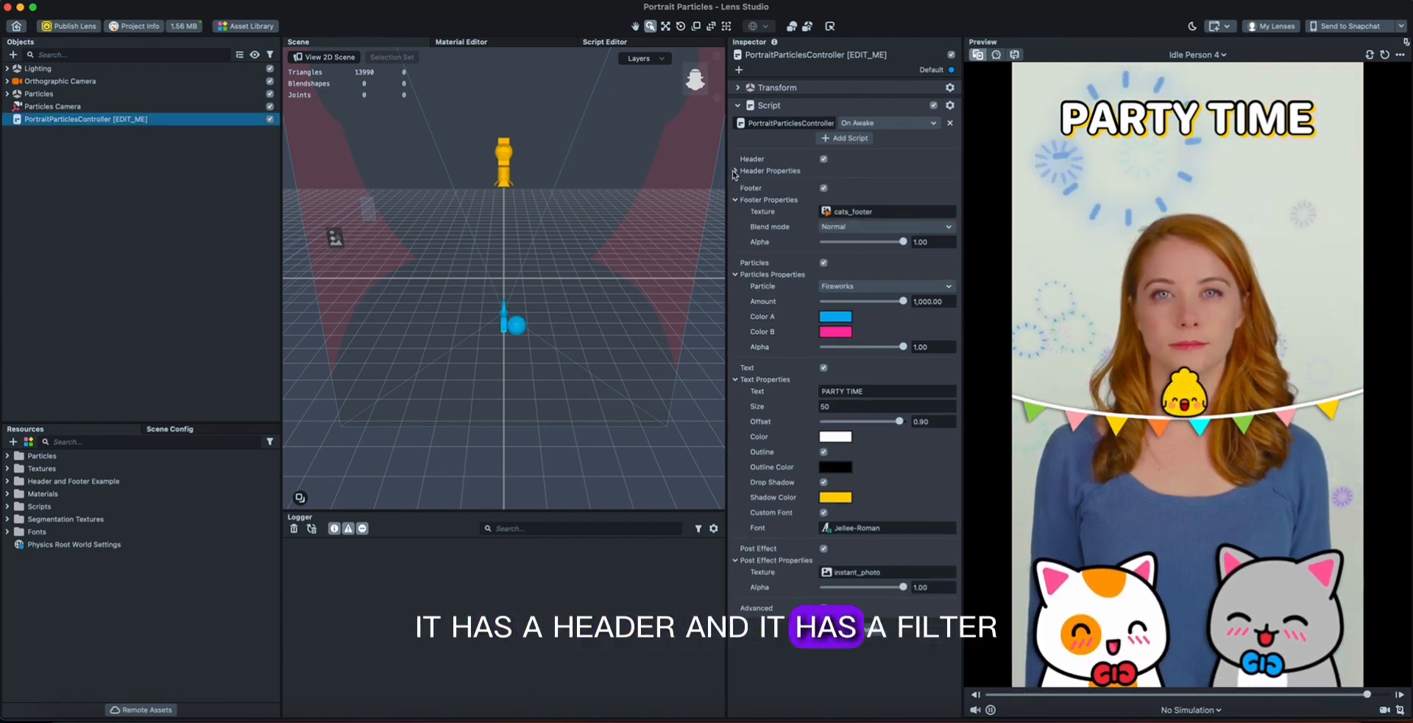
left_click(735, 199)
left_click(736, 228)
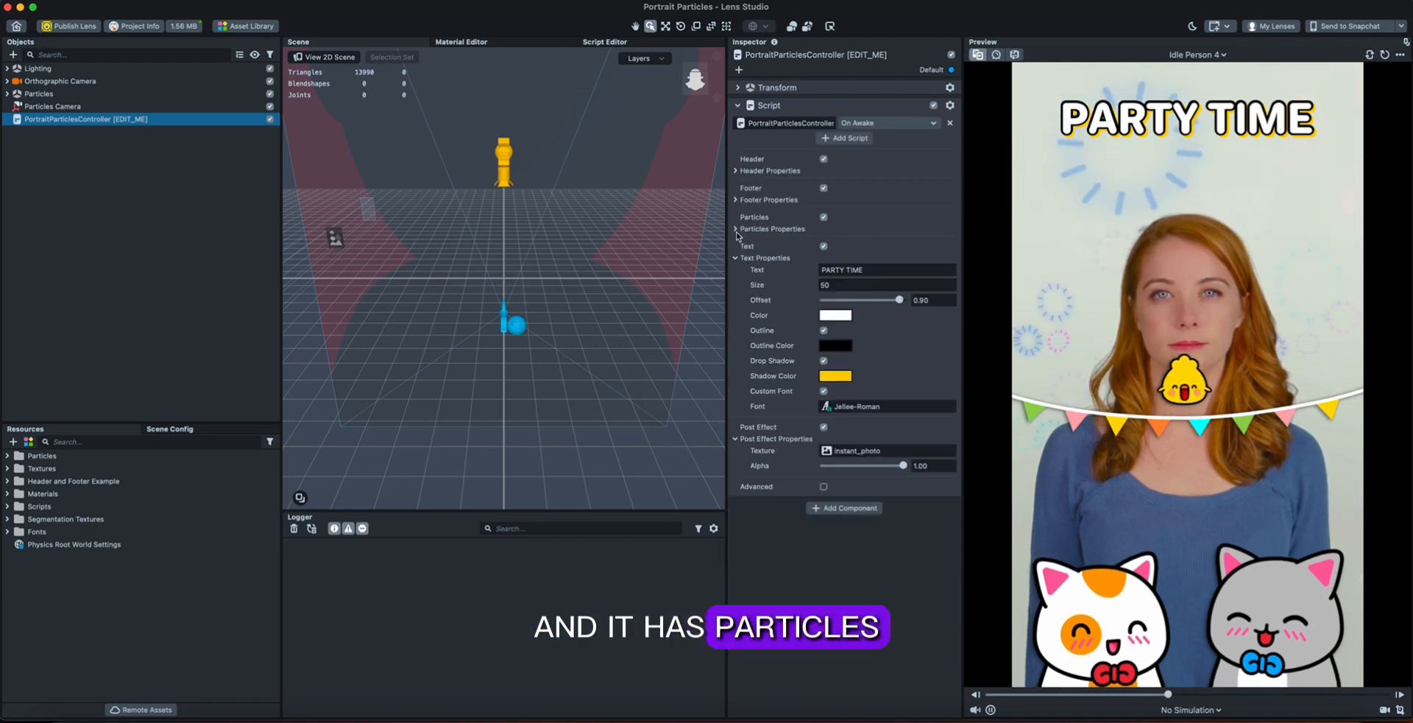
left_click(734, 259)
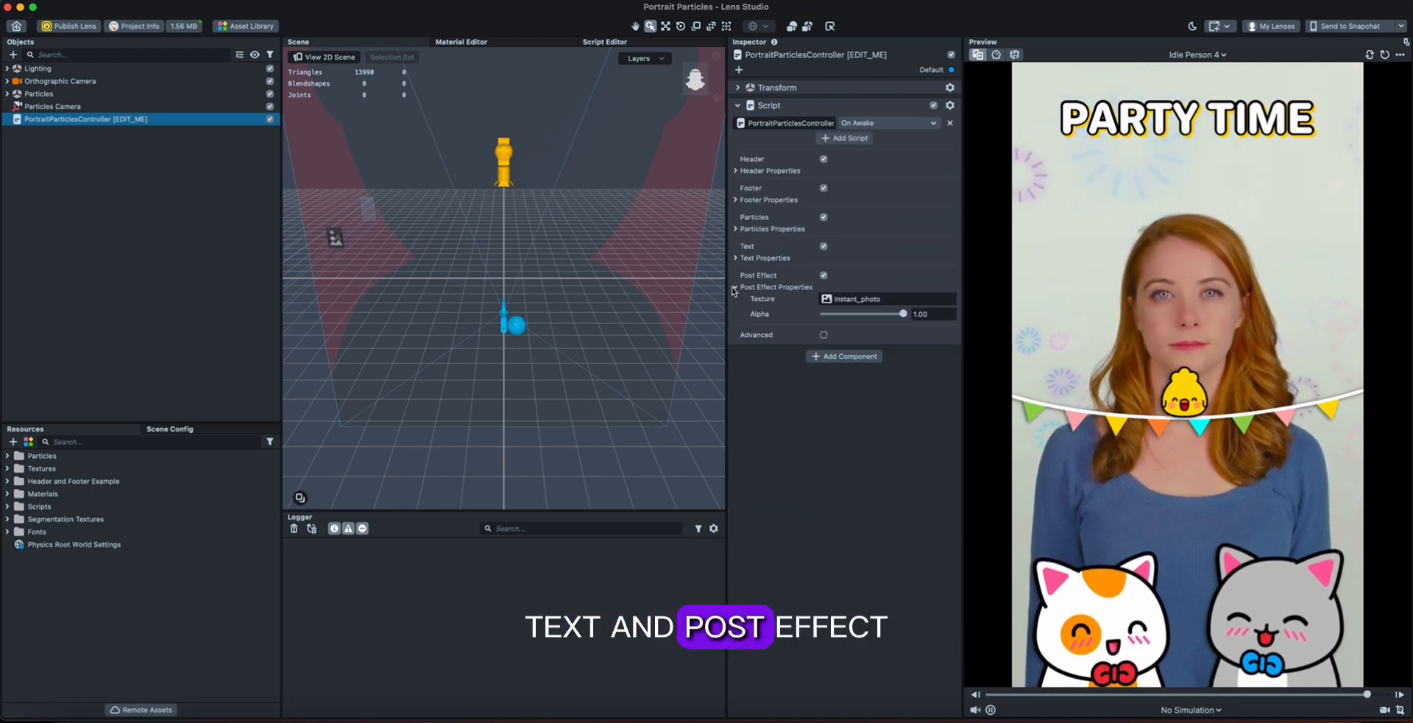
left_click(773, 286)
Disable Header, Footer, Particles, Text and Post Effect in the PortraitParticlesController script.
left_click(824, 159)
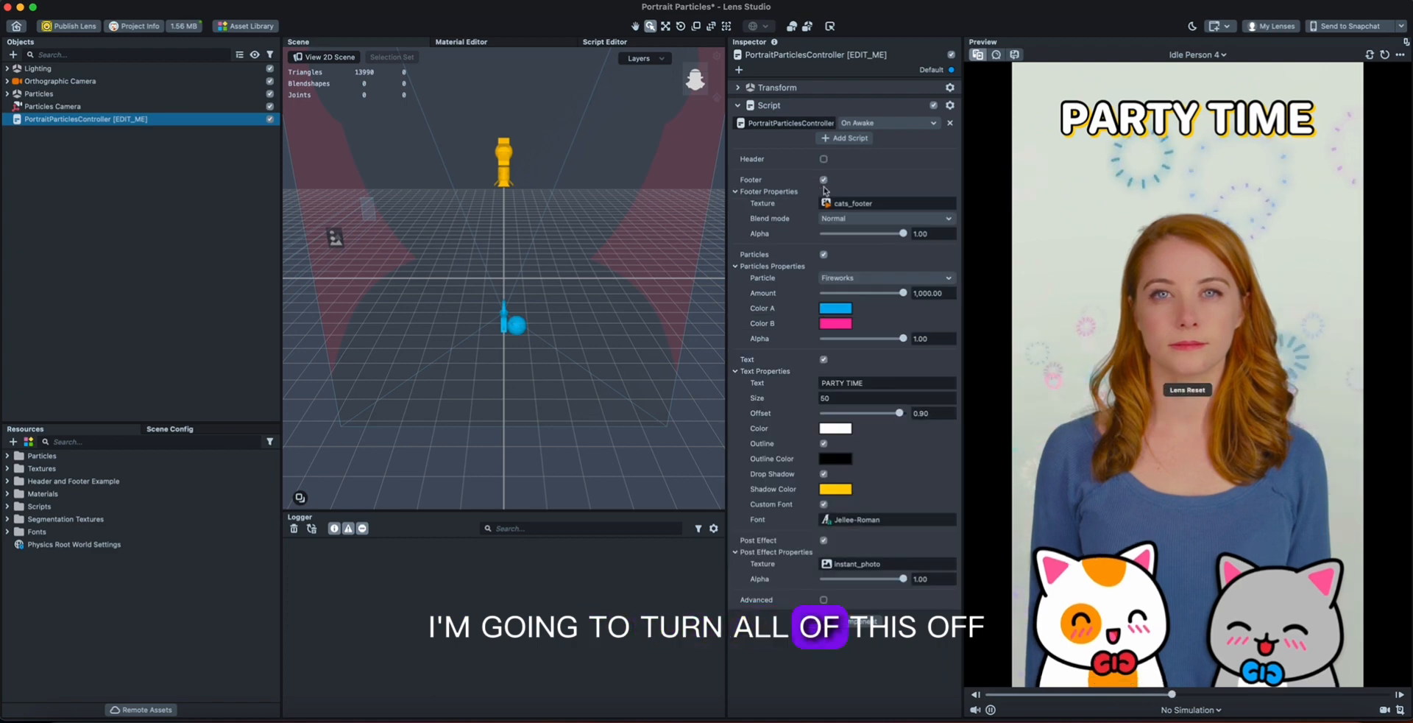
left_click(824, 180)
left_click(824, 200)
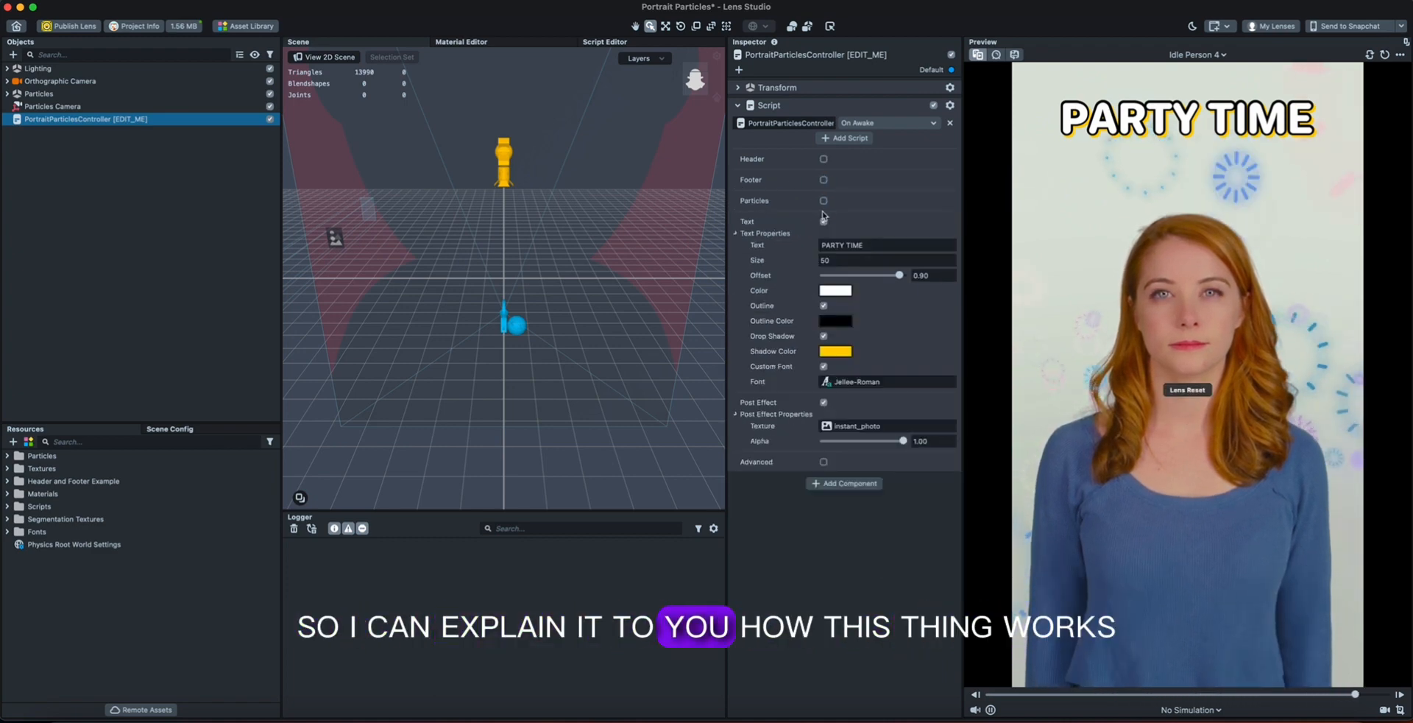
left_click(824, 221)
left_click(824, 242)
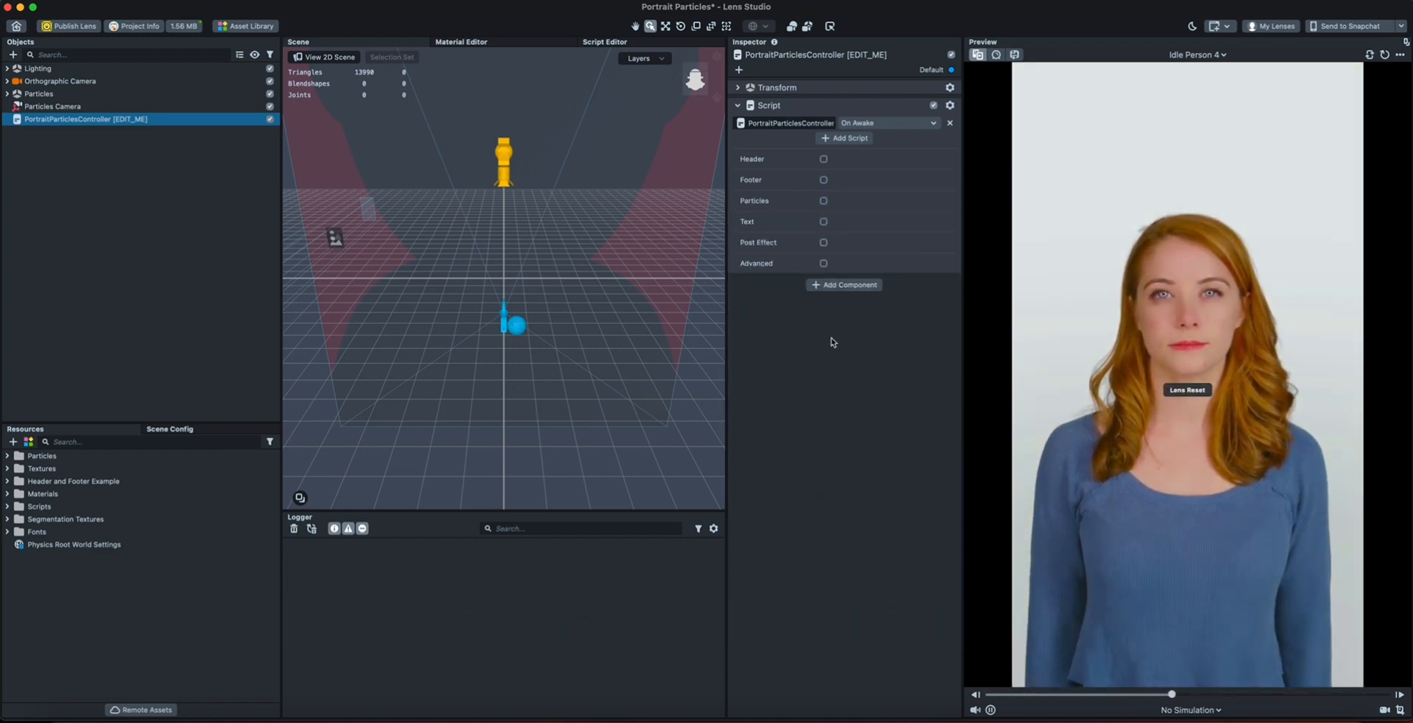
Expand the Orthographic Camera and examine the settings of its two color corrections and Retouch 1.
left_click(10, 82)
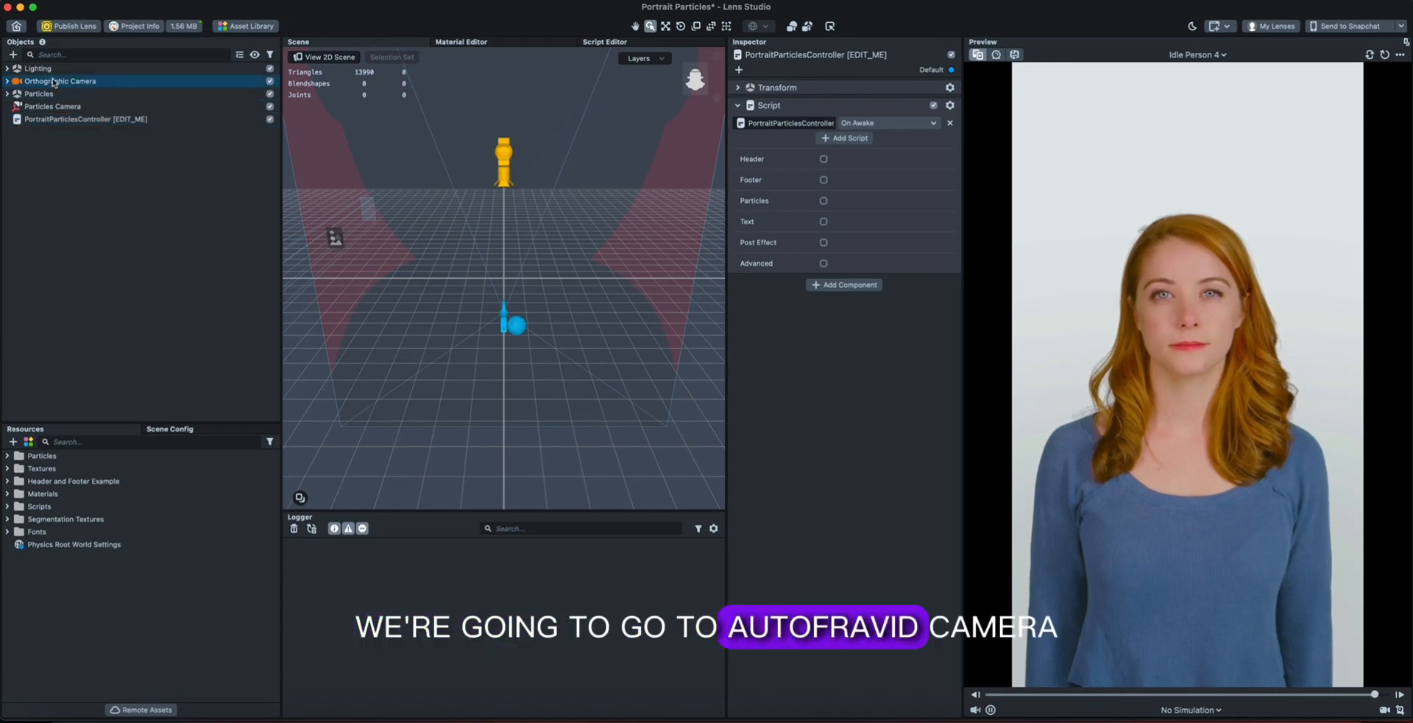
left_click(8, 82)
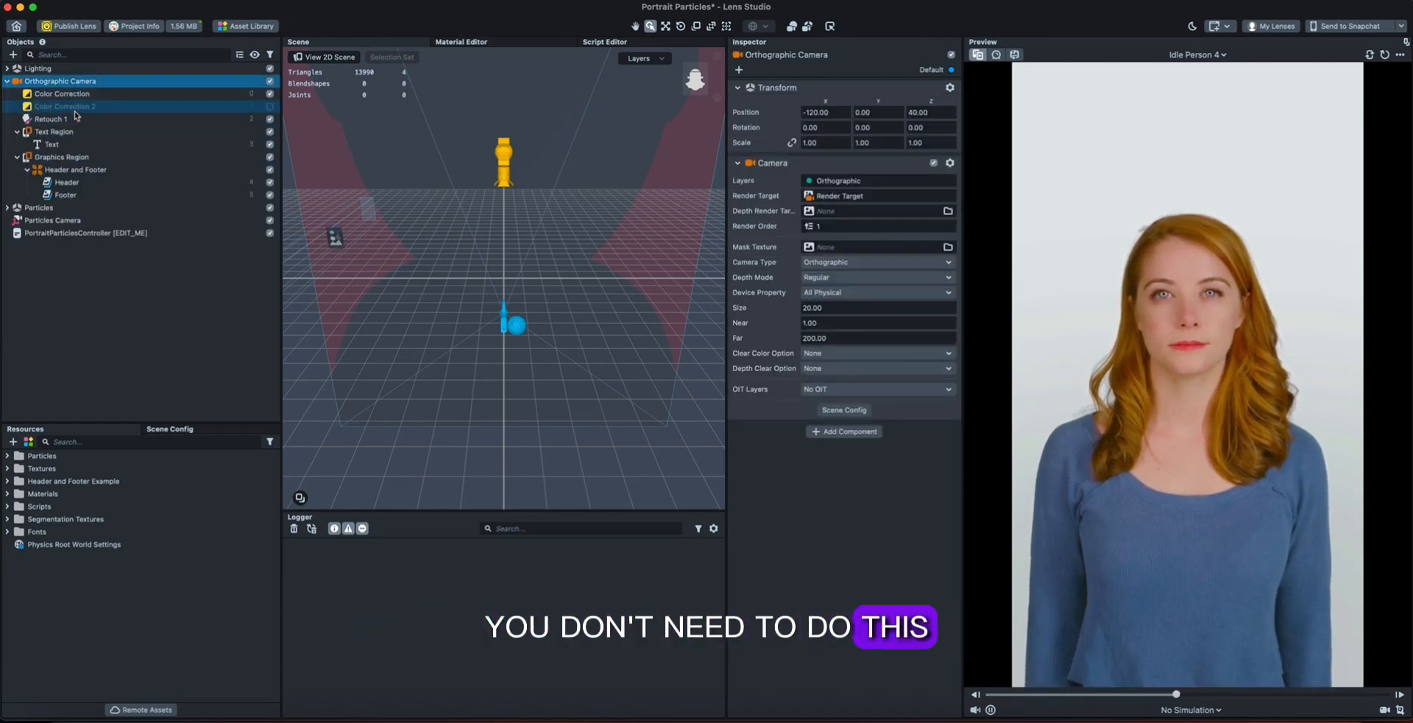
left_click(73, 96)
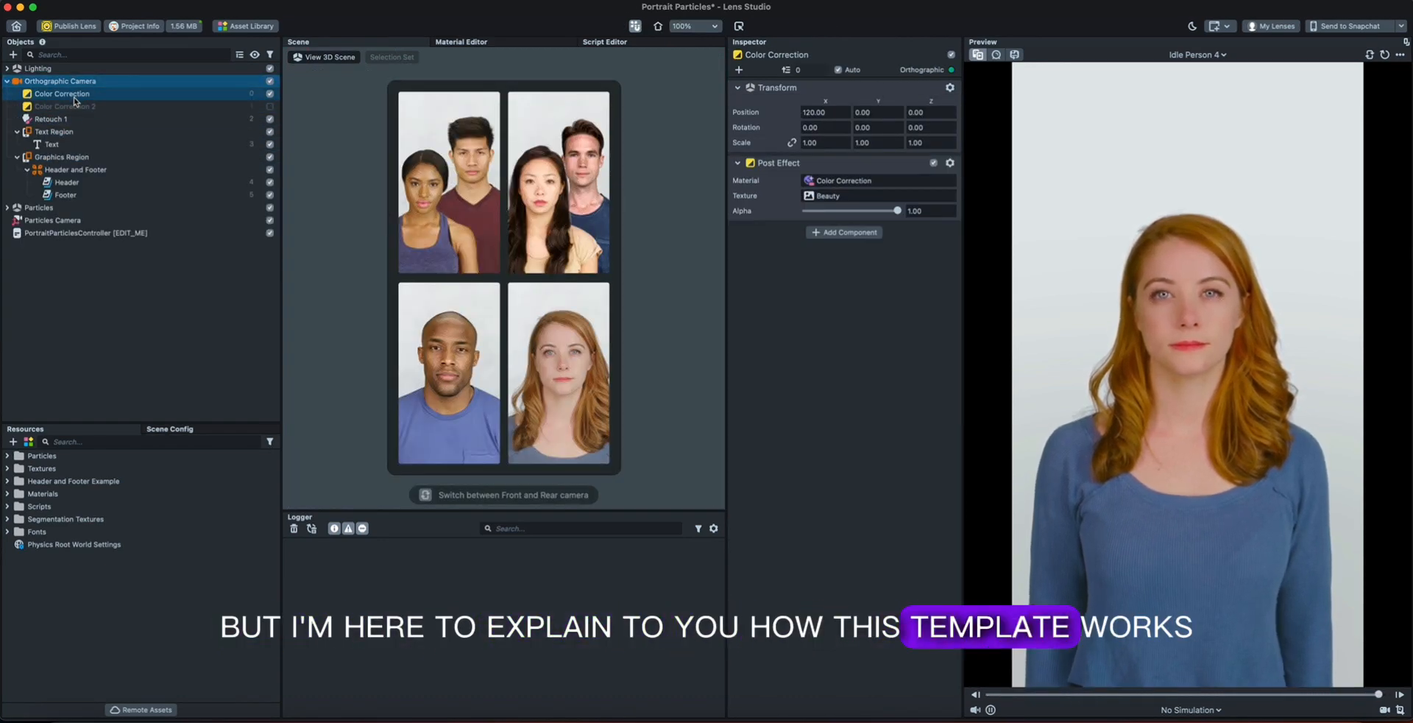
left_click(76, 106)
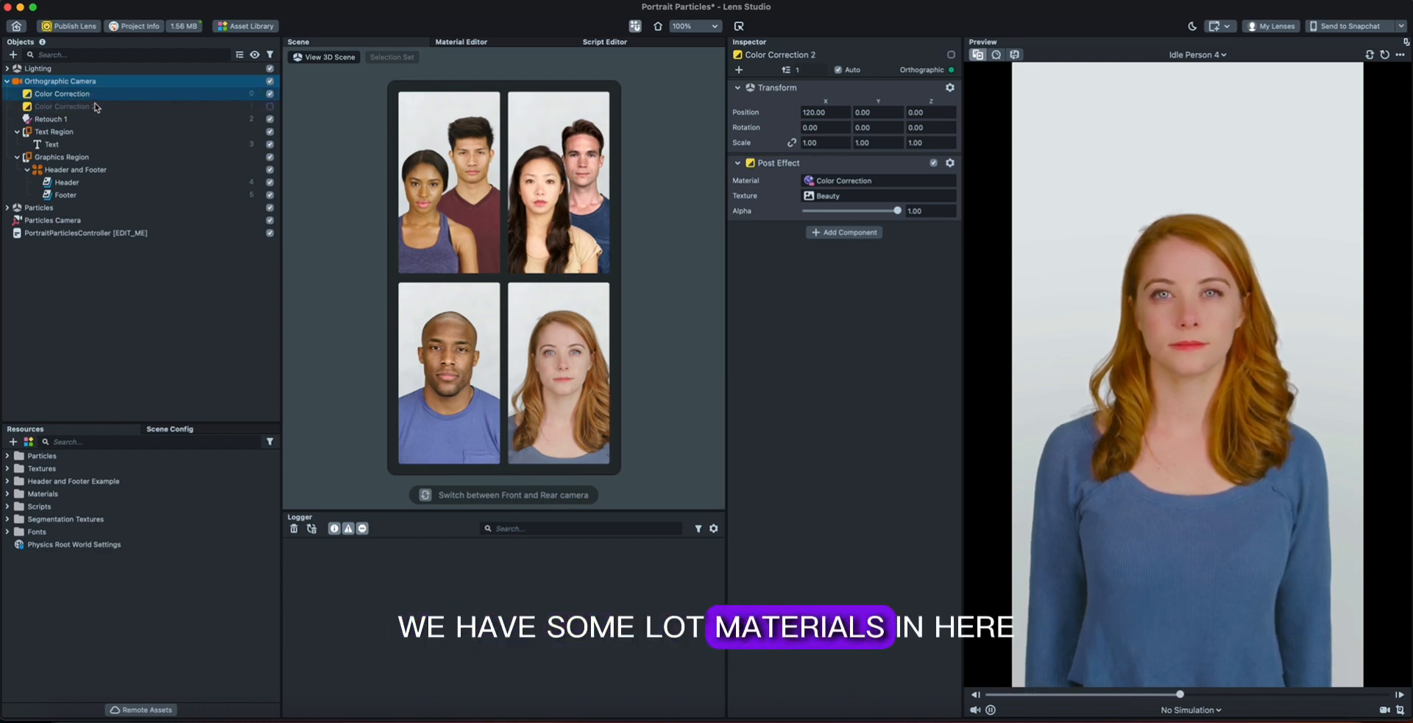
left_click(51, 119)
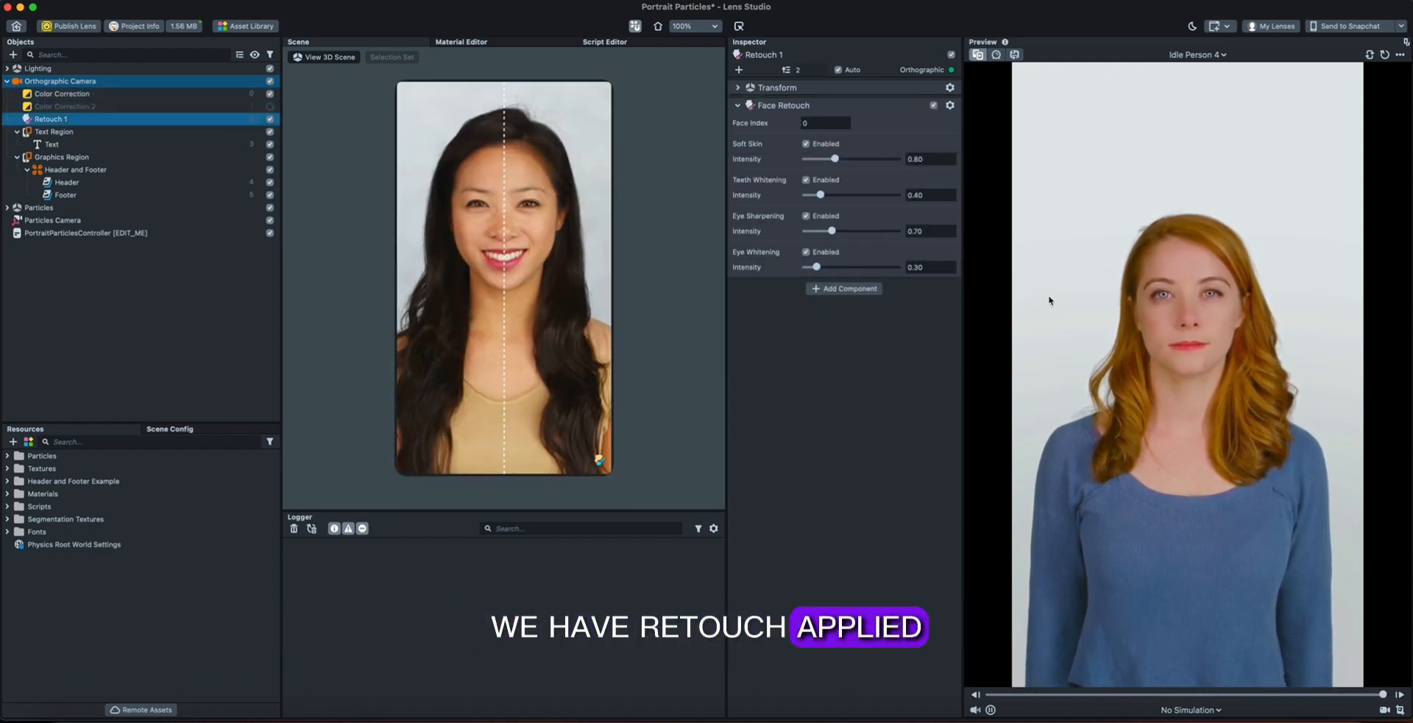
Examine the Text object under Text Region and the Header and Footer images under Graphics Region.
left_click(75, 142)
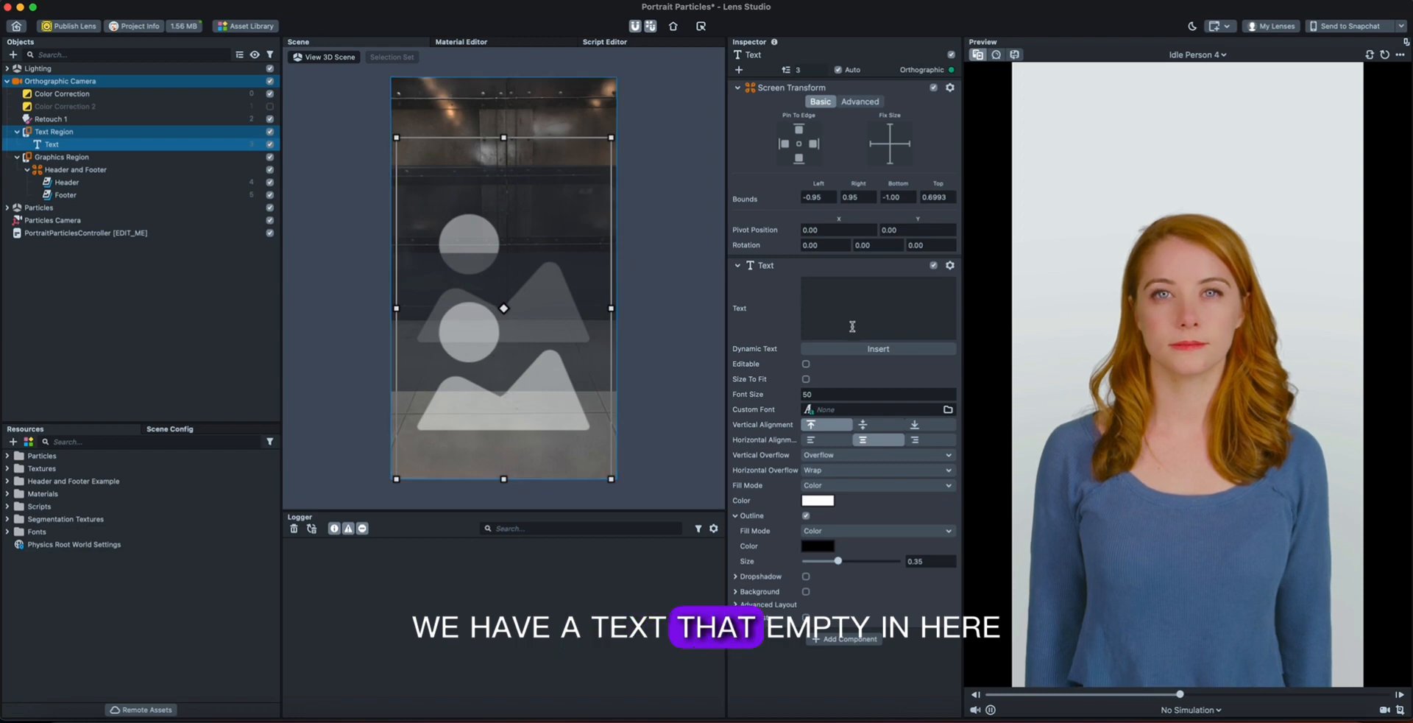
left_click(844, 278)
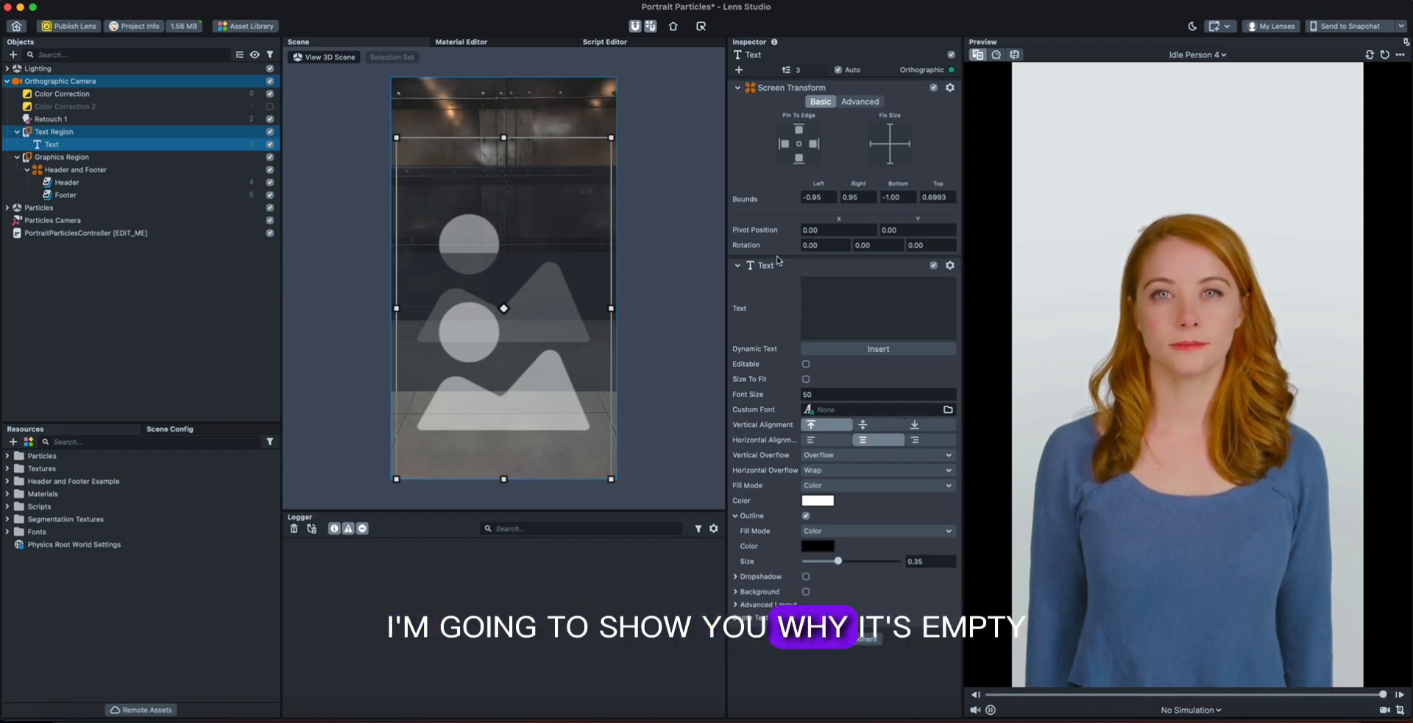
left_click(77, 182)
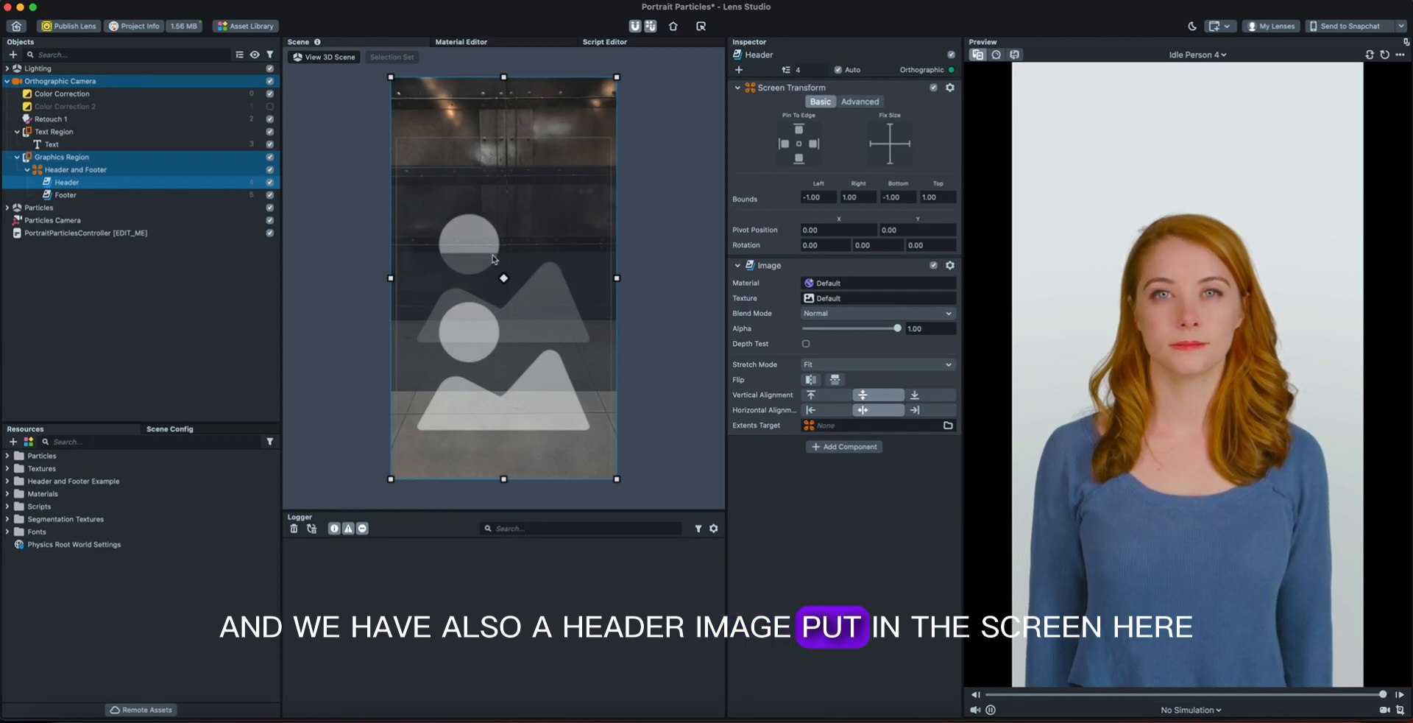
left_click(110, 195)
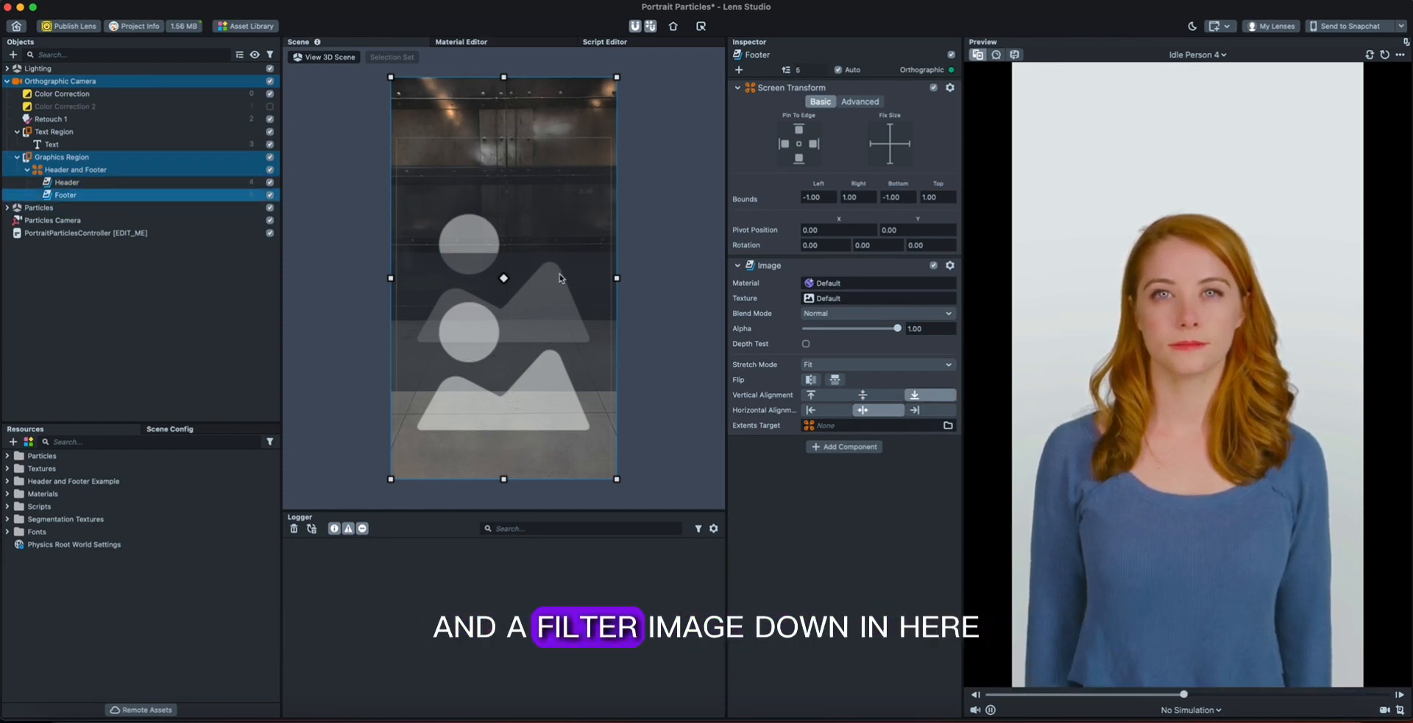
left_click(107, 183)
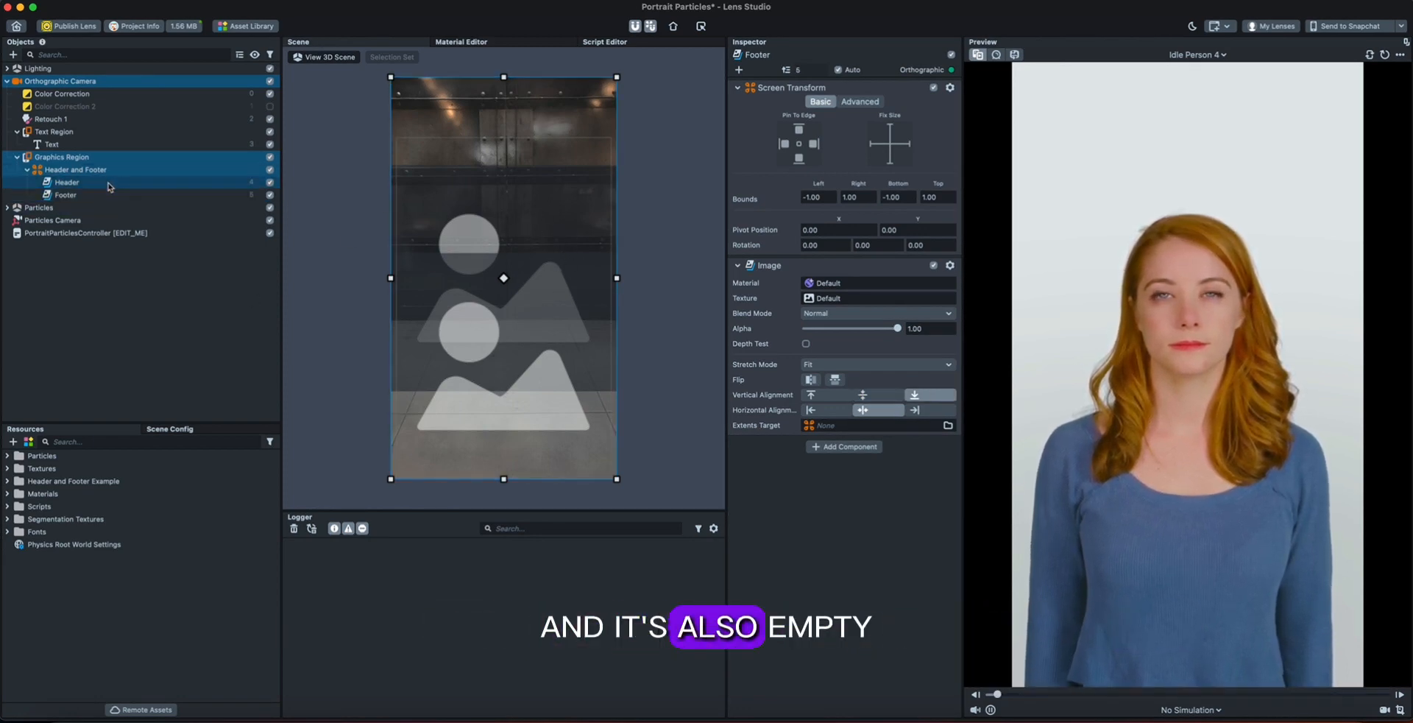
left_click(105, 269)
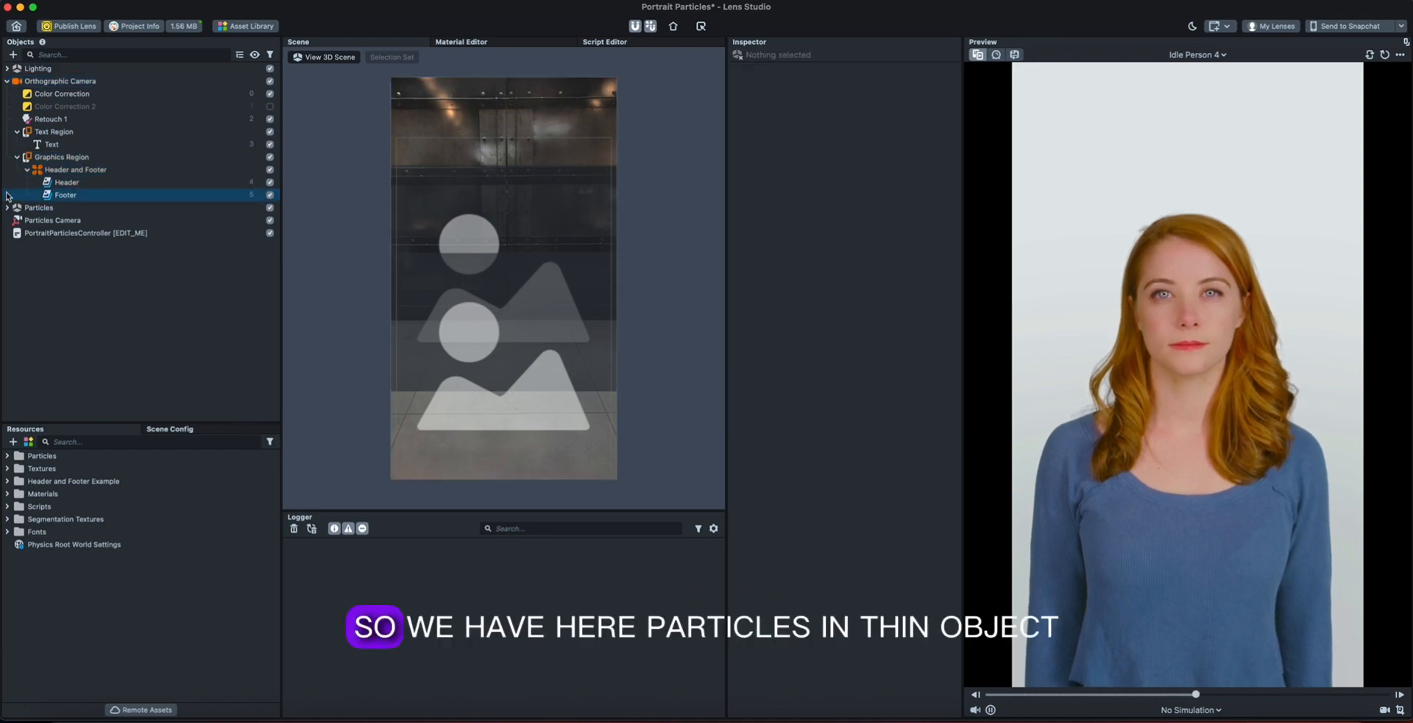
Expand the Particles object and examine the emitter settings of the Bokeh and Confetti controllers.
left_click(7, 209)
left_click(59, 213)
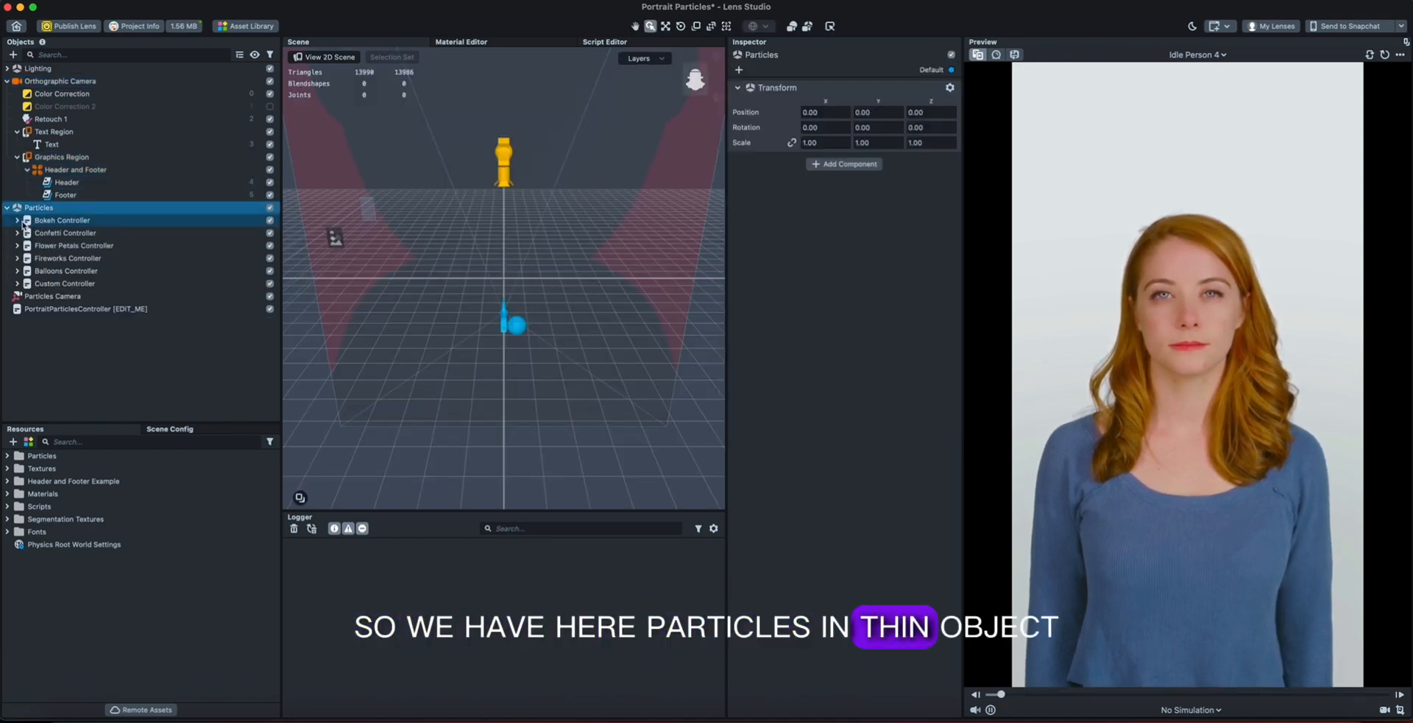
left_click(55, 221)
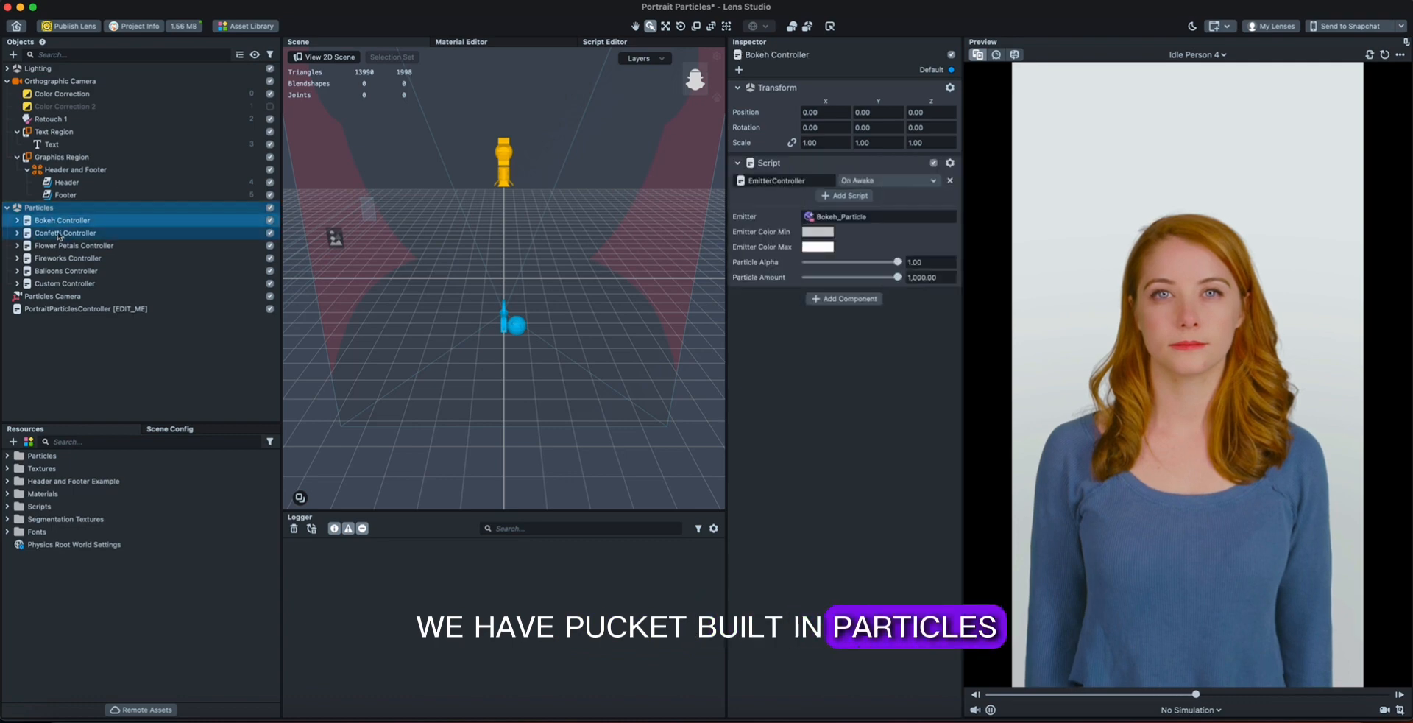
left_click(95, 234)
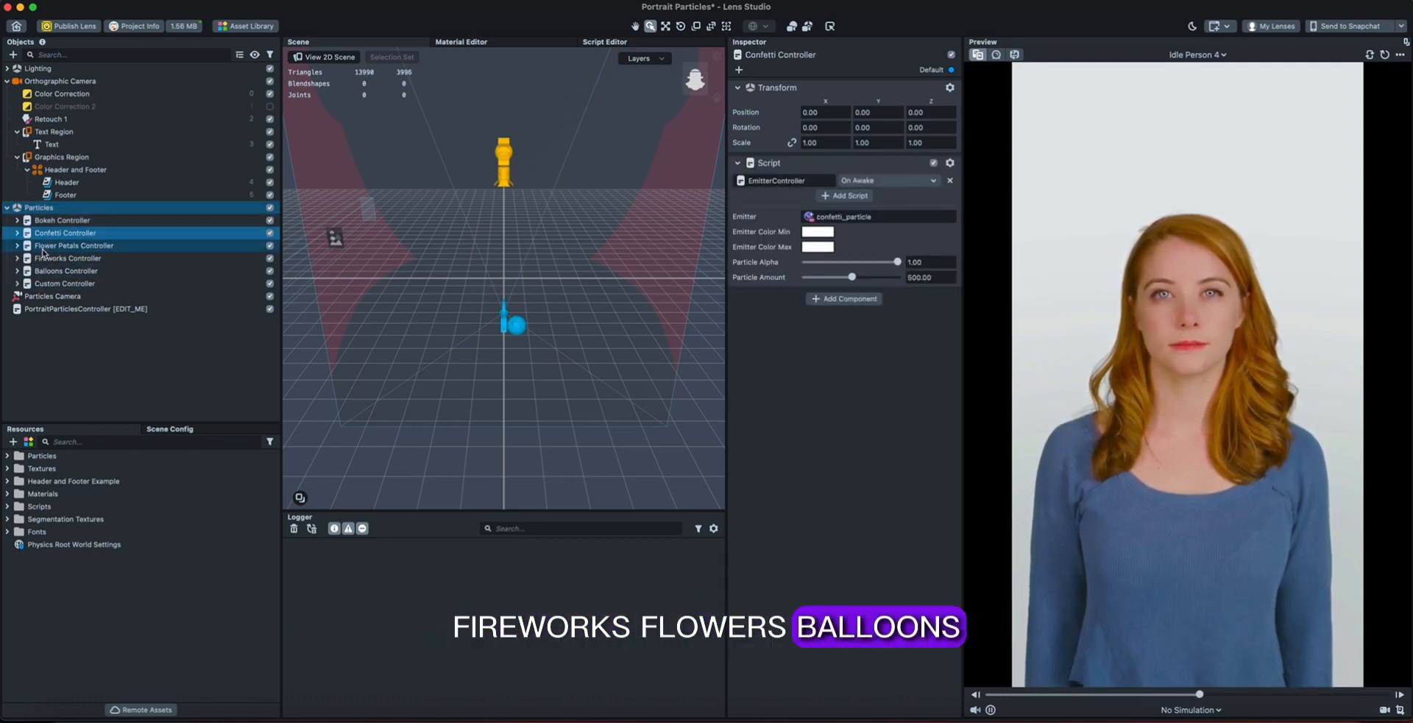
left_click(9, 208)
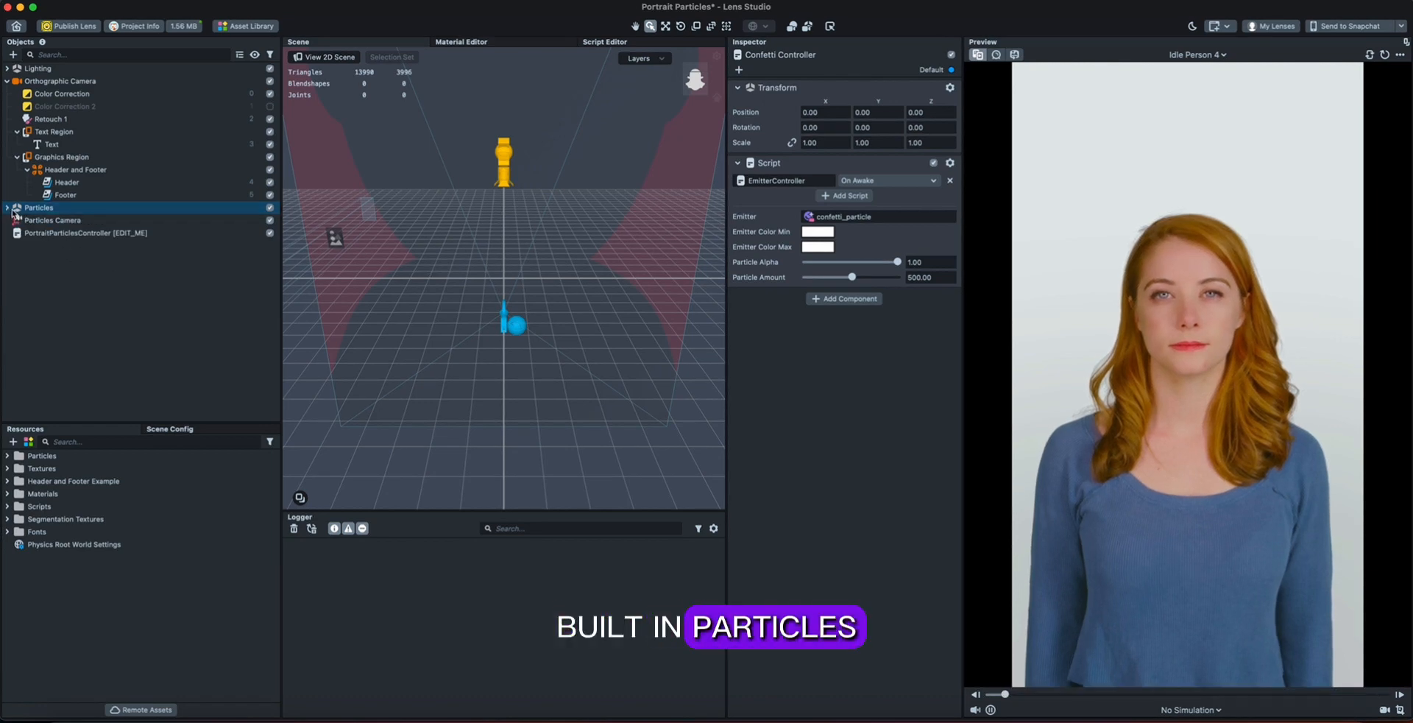
left_click(9, 209)
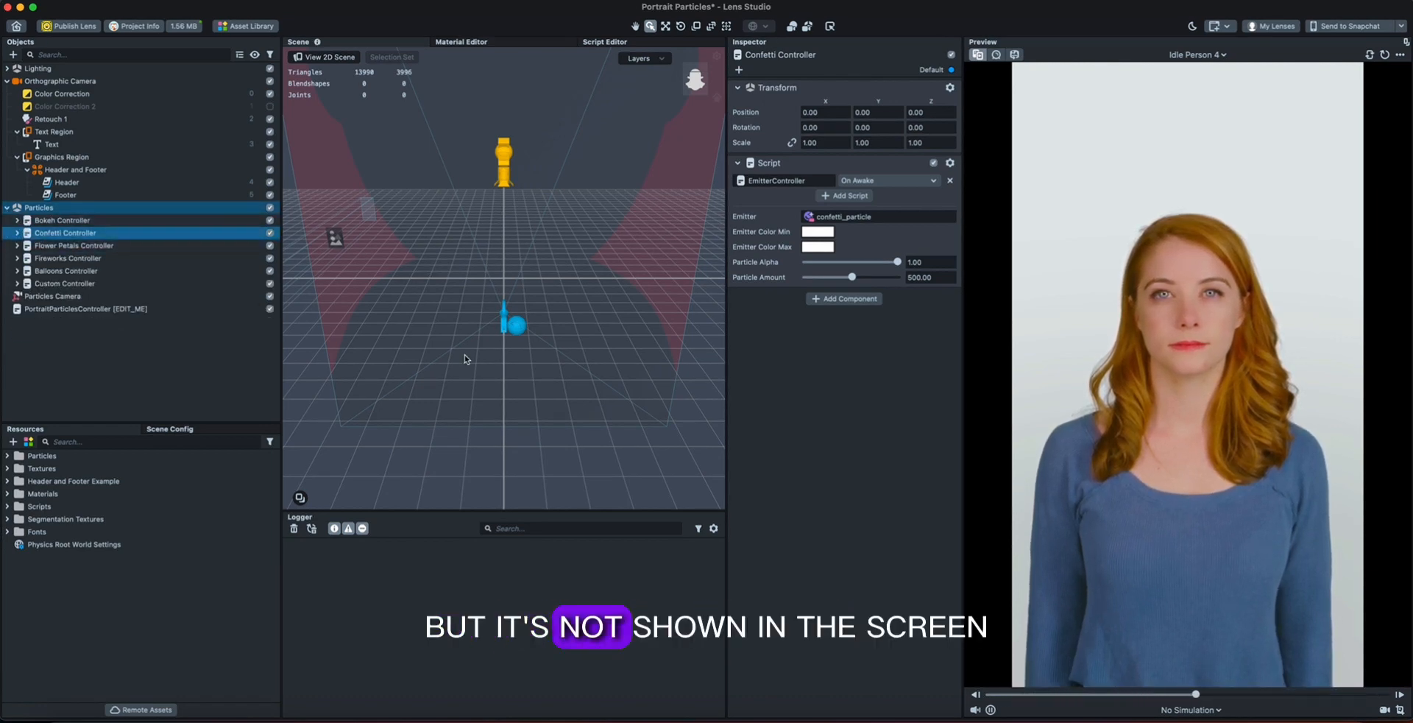
Select PortraitParticlesController and collapse the Particles, Text Region, Graphics Region and Orthographic Camera objects.
left_click(92, 321)
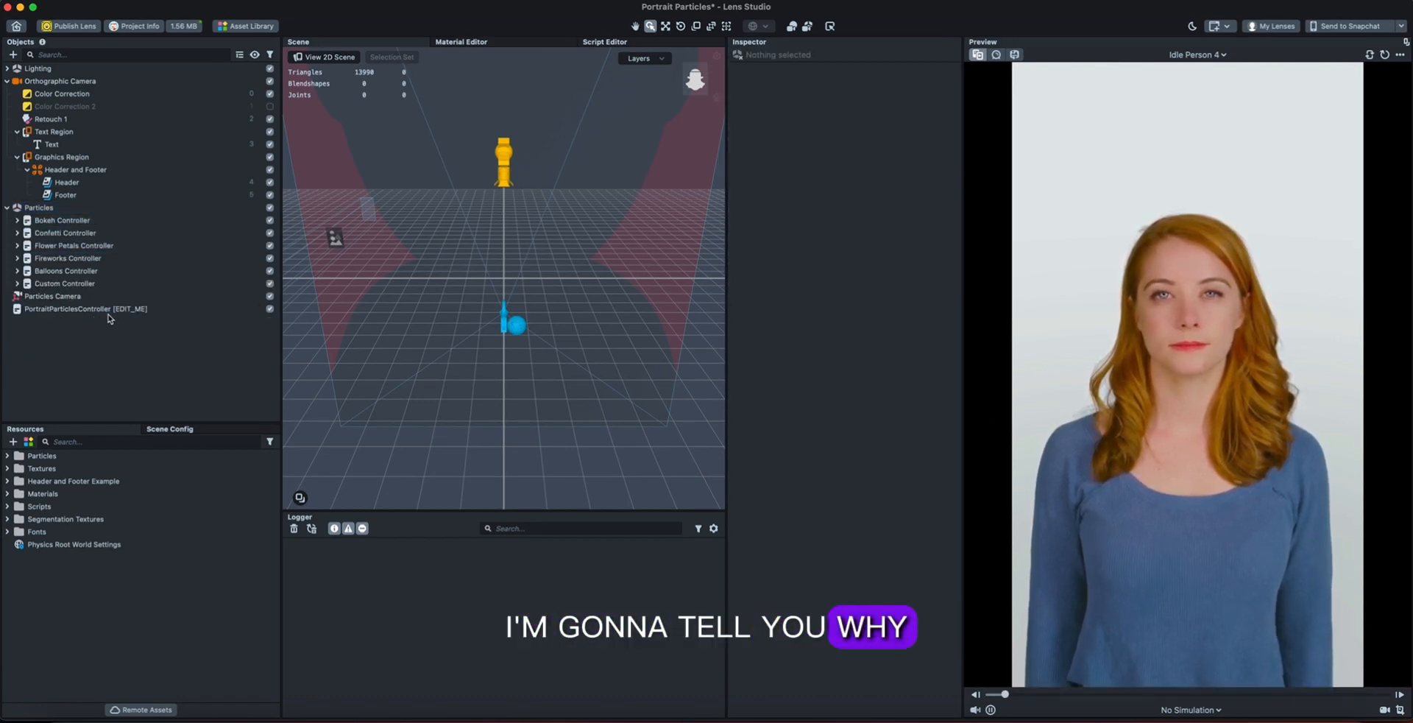
left_click(108, 312)
left_click(7, 207)
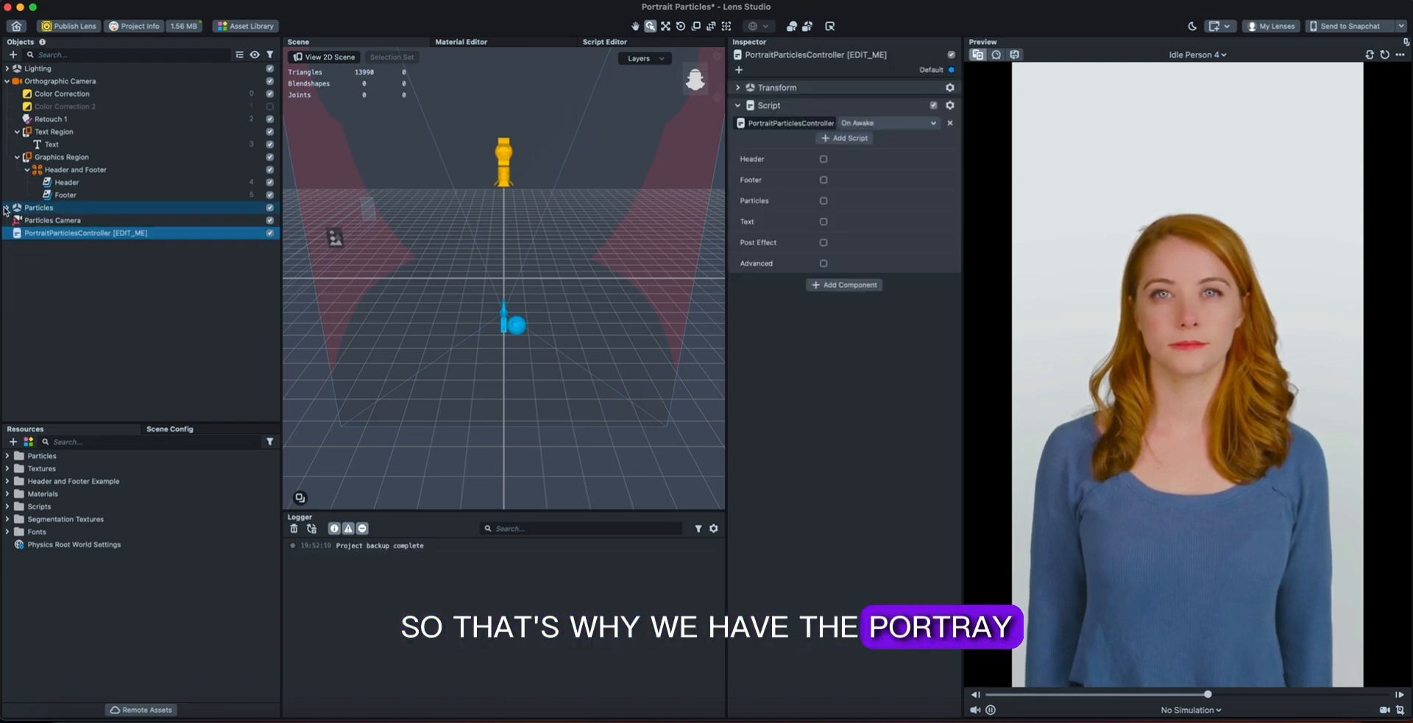
left_click(17, 132)
left_click(17, 144)
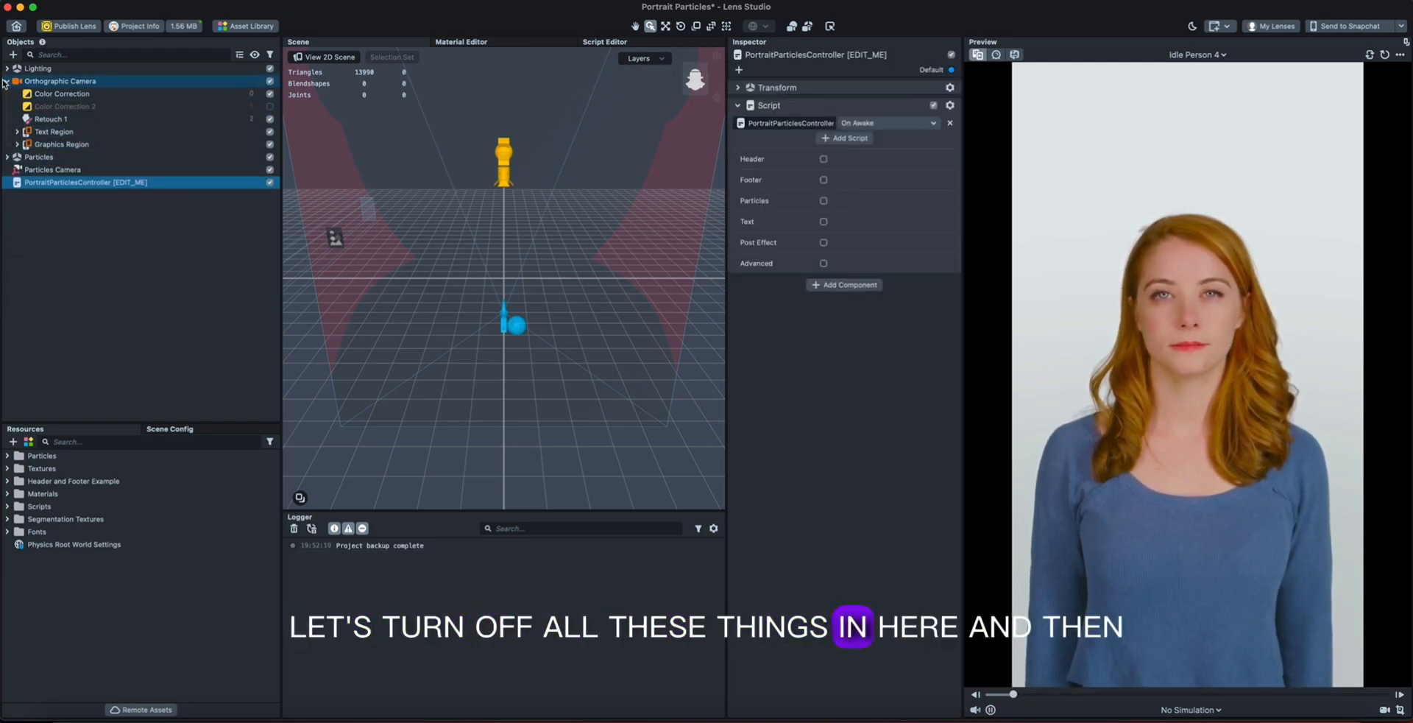
left_click(7, 81)
left_click(55, 179)
left_click(61, 121)
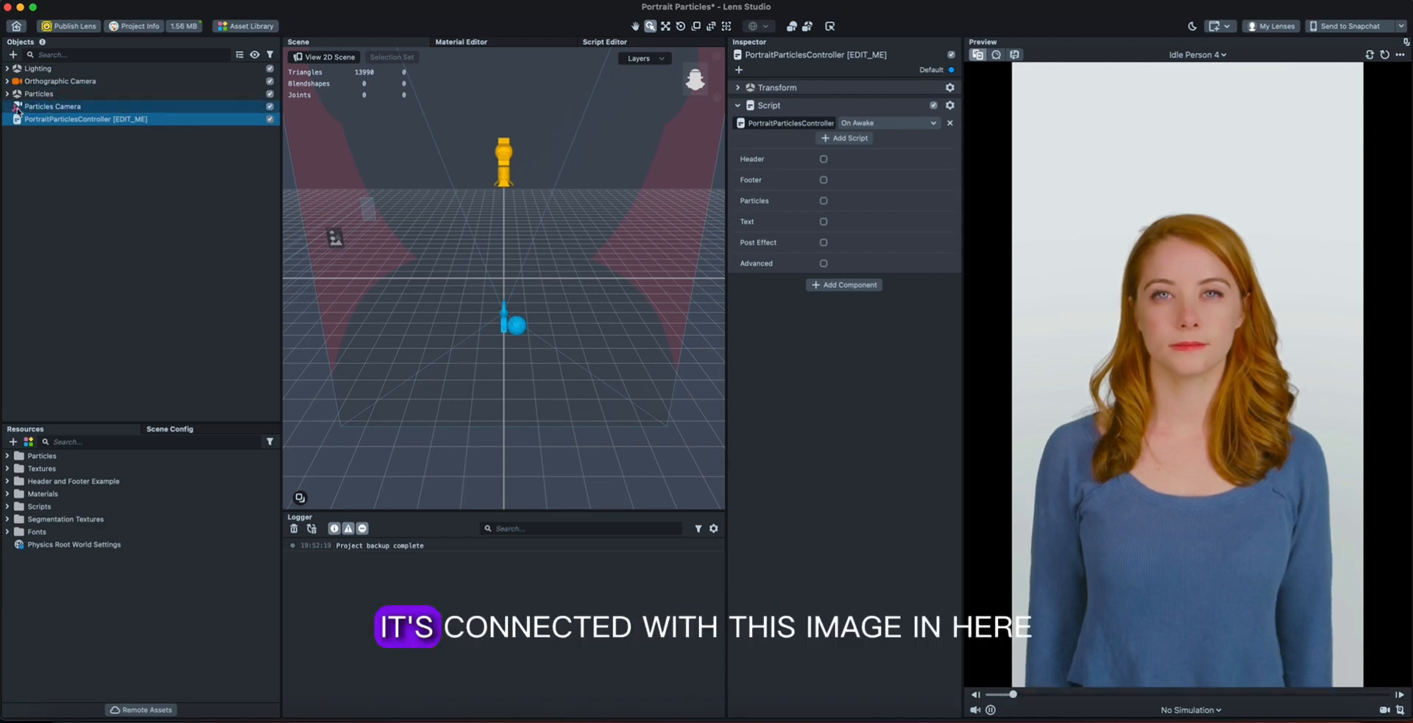
Expand the Orthographic Camera and its Graphics Region, and inspect the Header image.
left_click(7, 81)
left_click(18, 144)
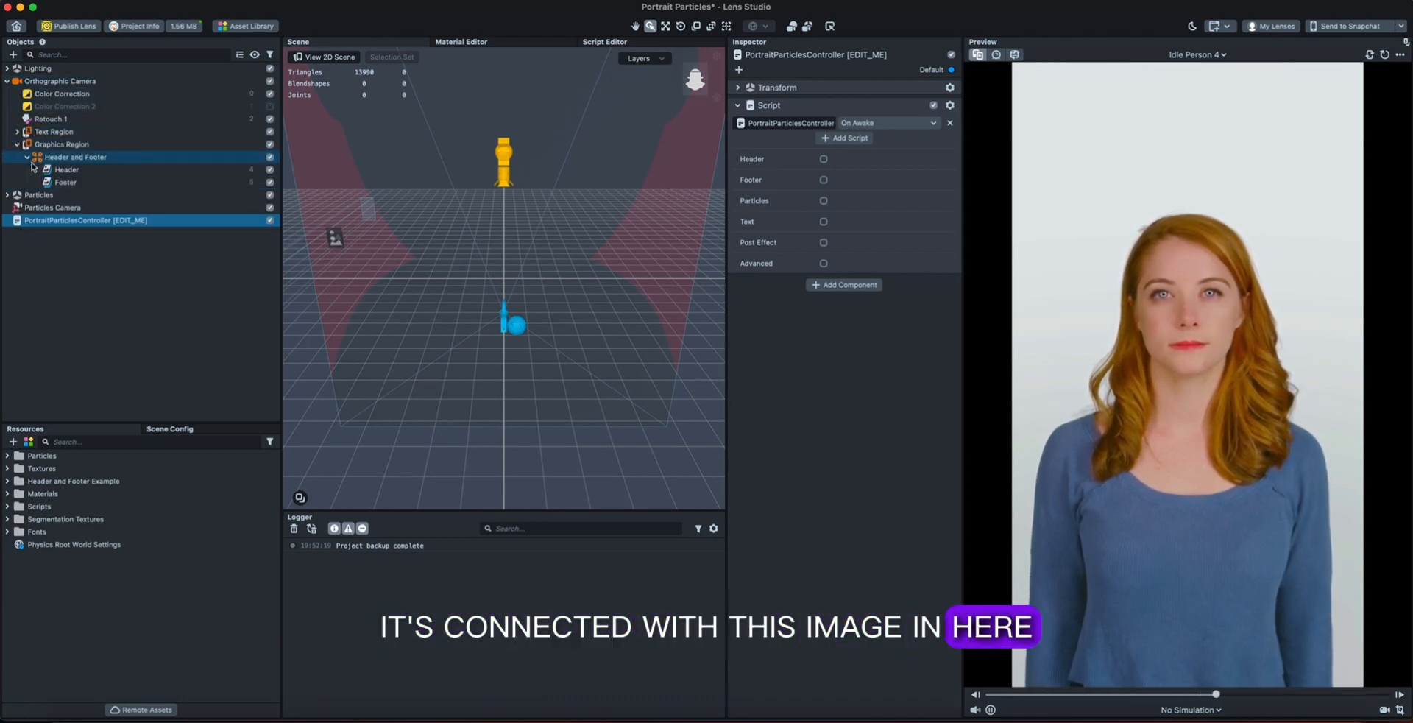
left_click(90, 167)
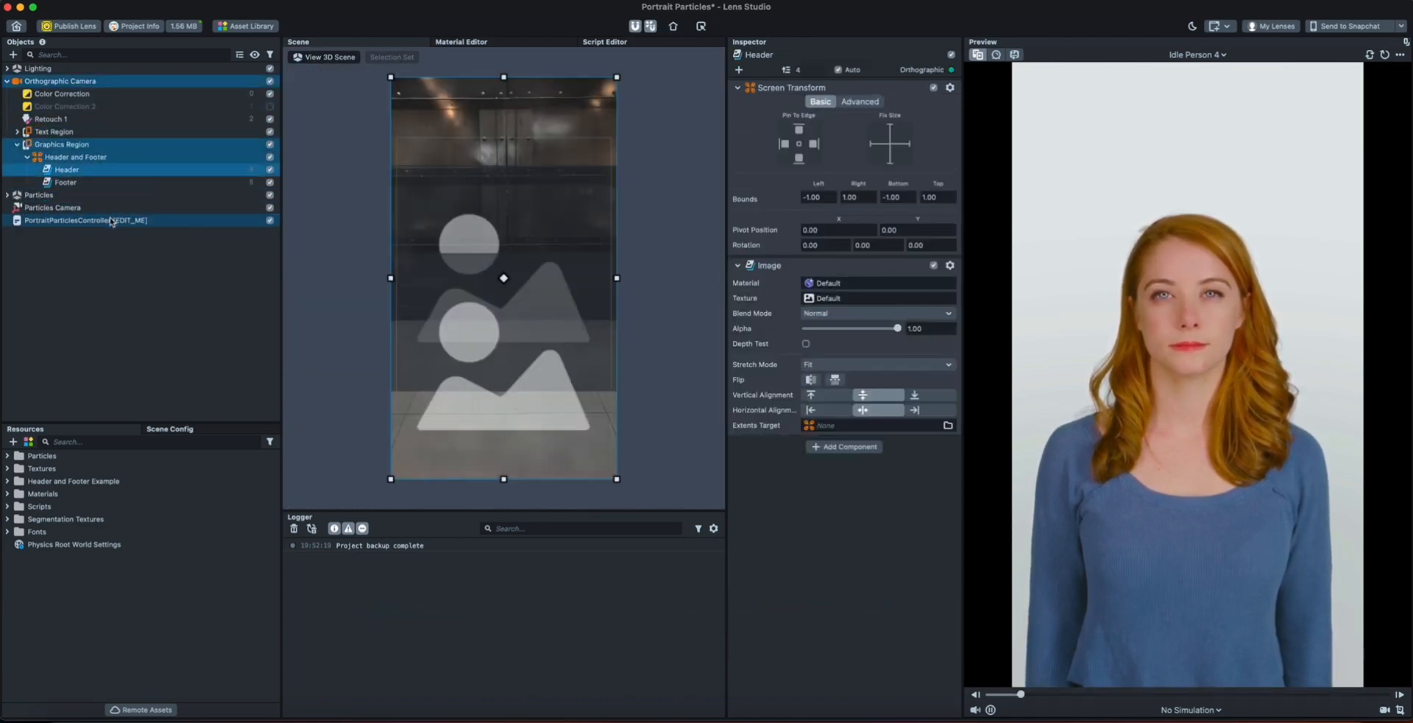
Enable Header in PortraitParticlesController and move the Header image up to bounds of about -0.47 bottom and 1.53 top.
left_click(148, 221)
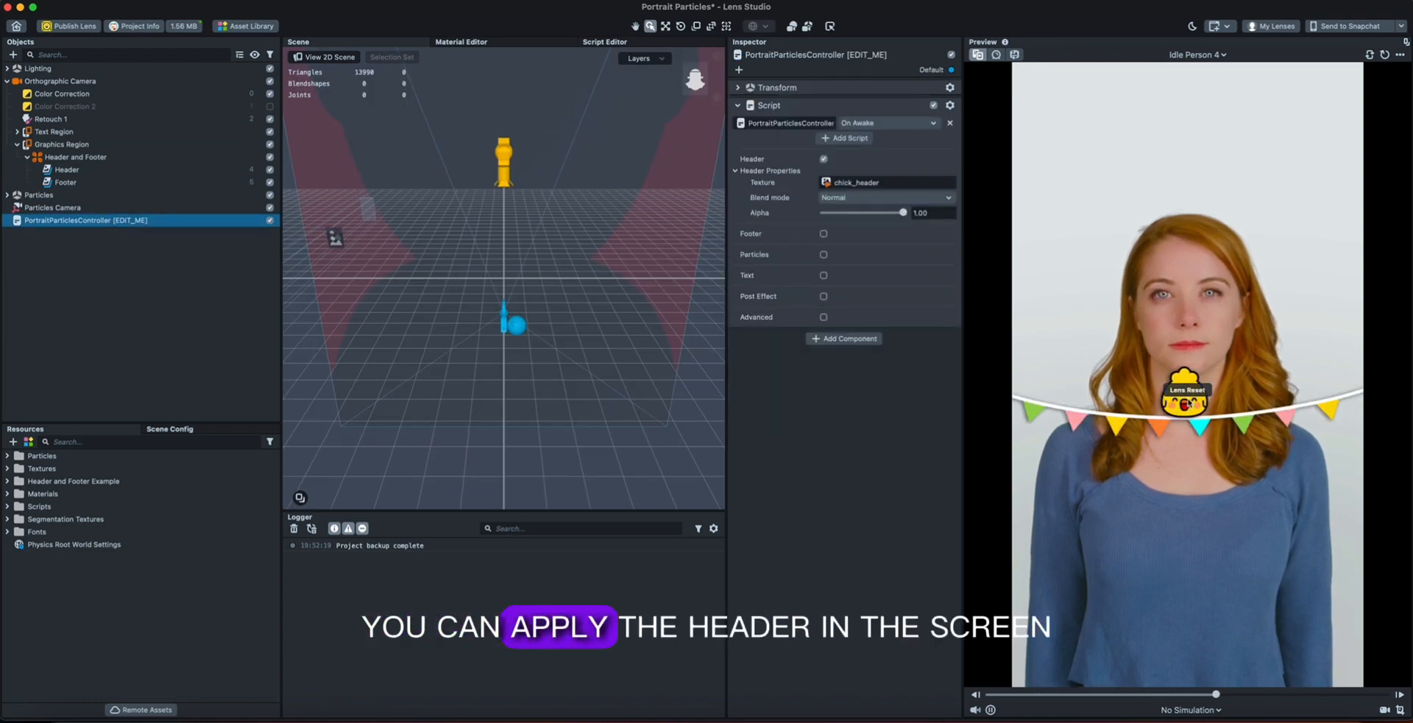
left_click(119, 169)
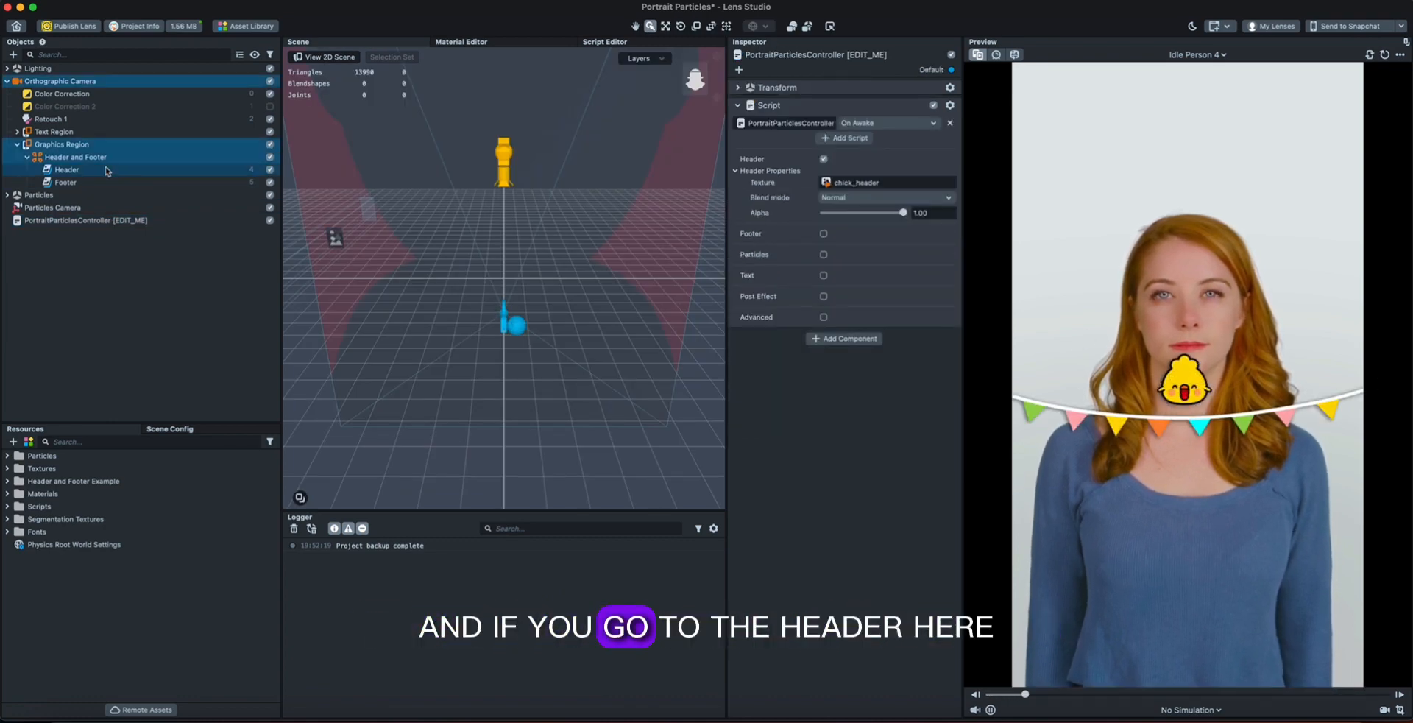
left_click_drag(552, 218, 552, 109)
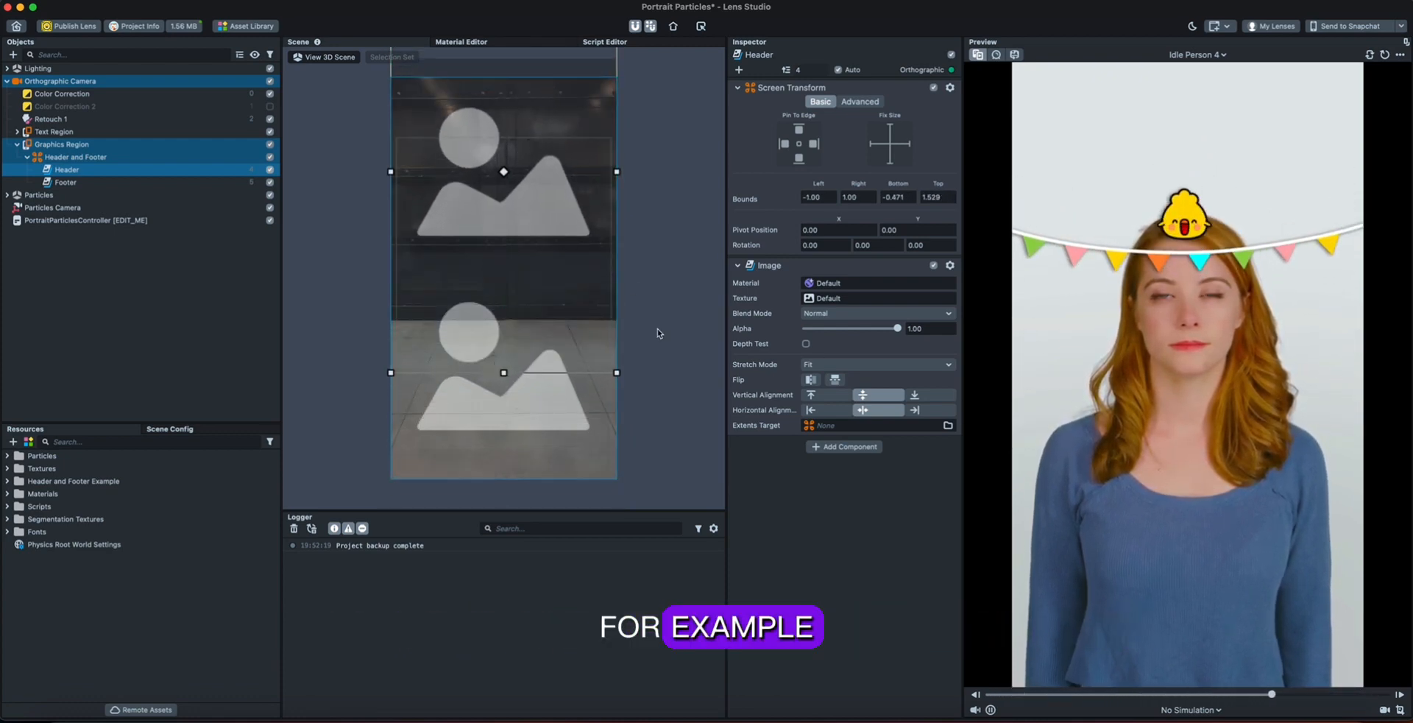
Enable Footer in the PortraitParticlesController script.
left_click(74, 220)
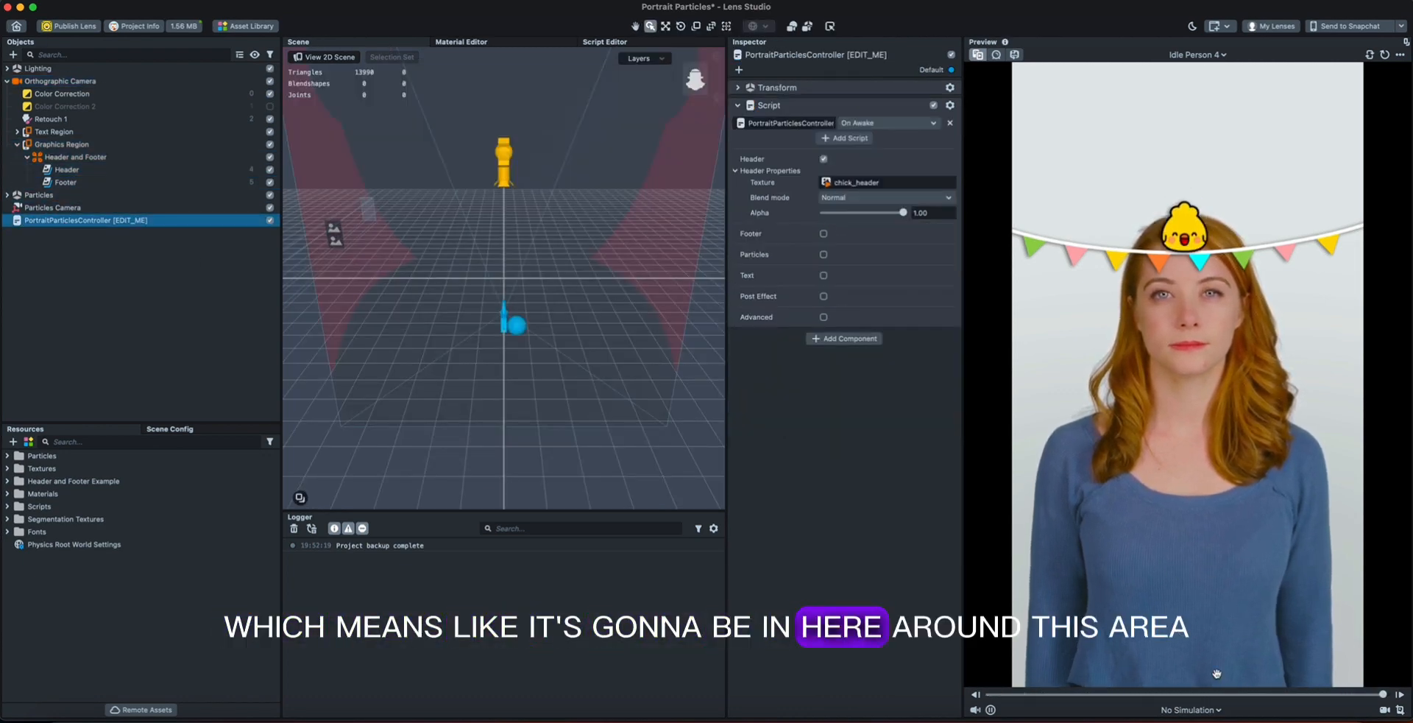
left_click(824, 233)
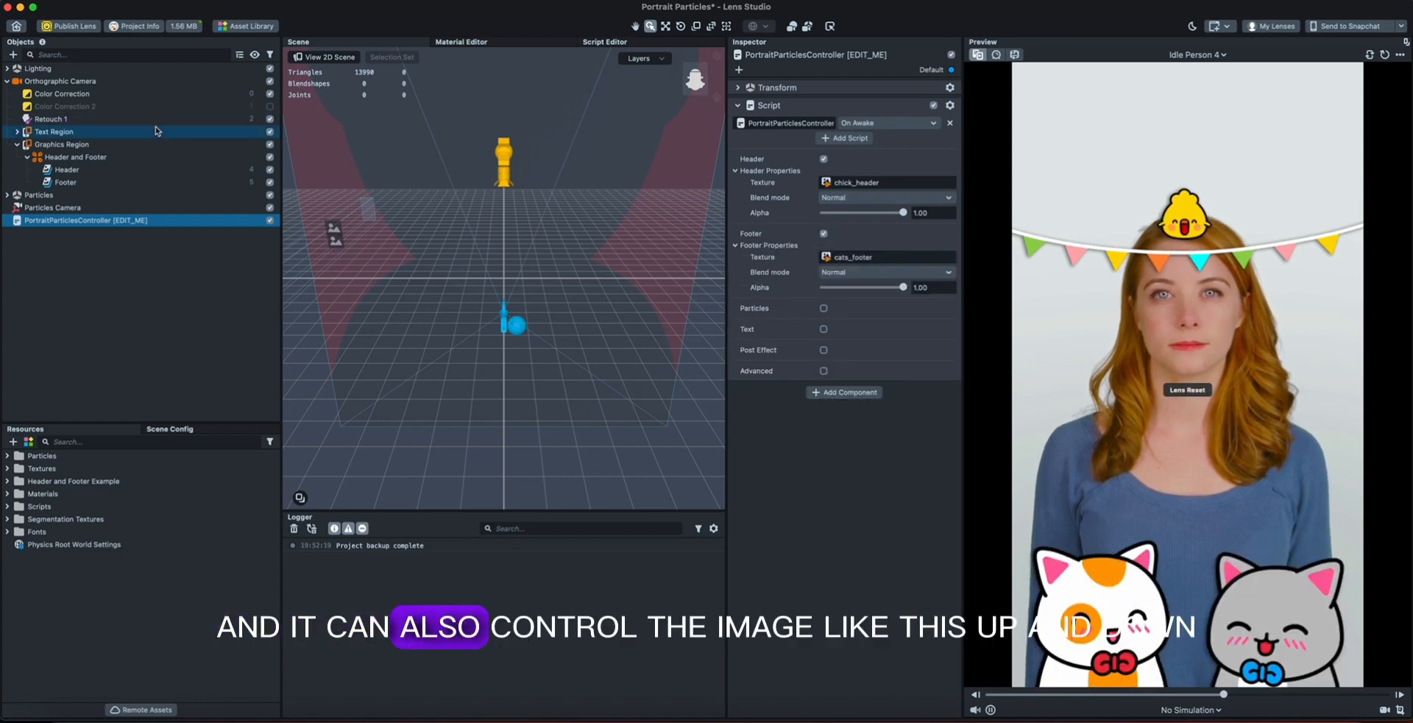
Try moving the Footer image up and down in the 2D scene.
left_click(112, 180)
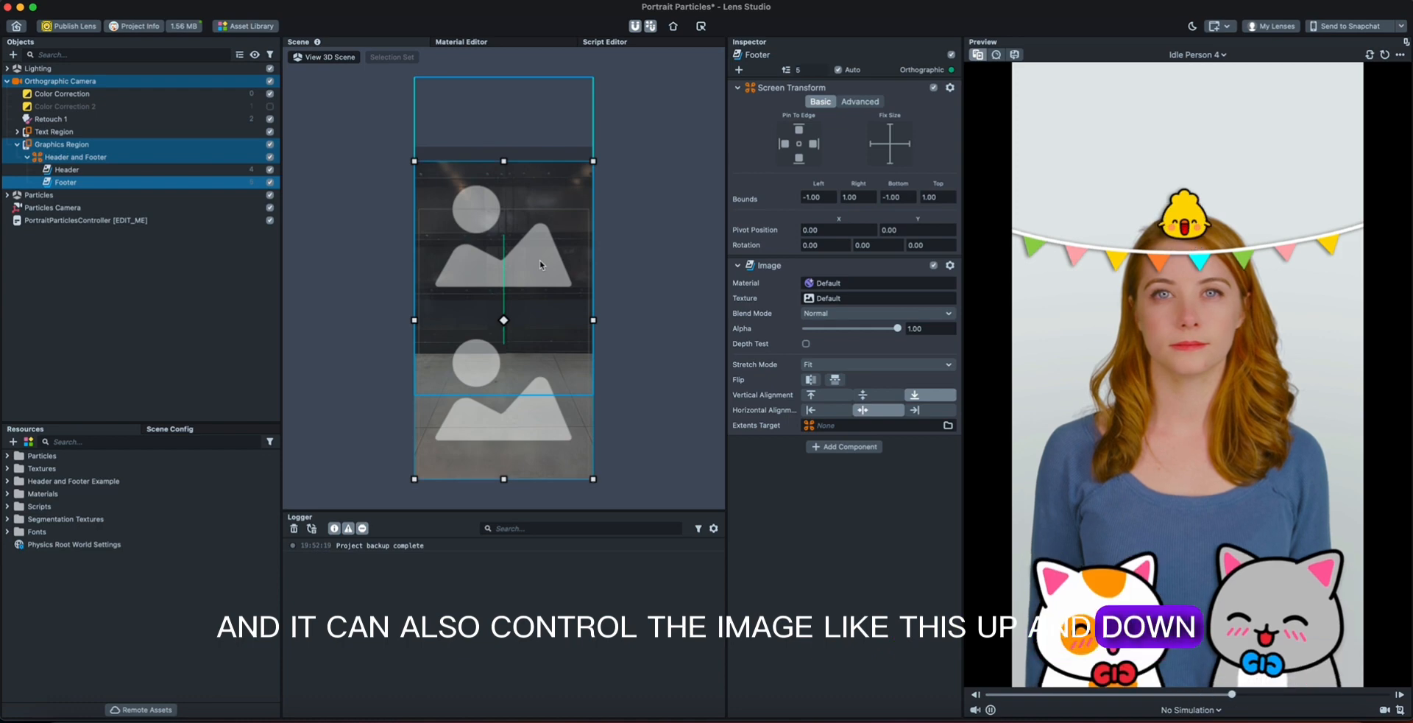
mouse_move(540, 265)
left_mouse_down()
mouse_move(563, 160)
mouse_move(538, 261)
left_mouse_up()
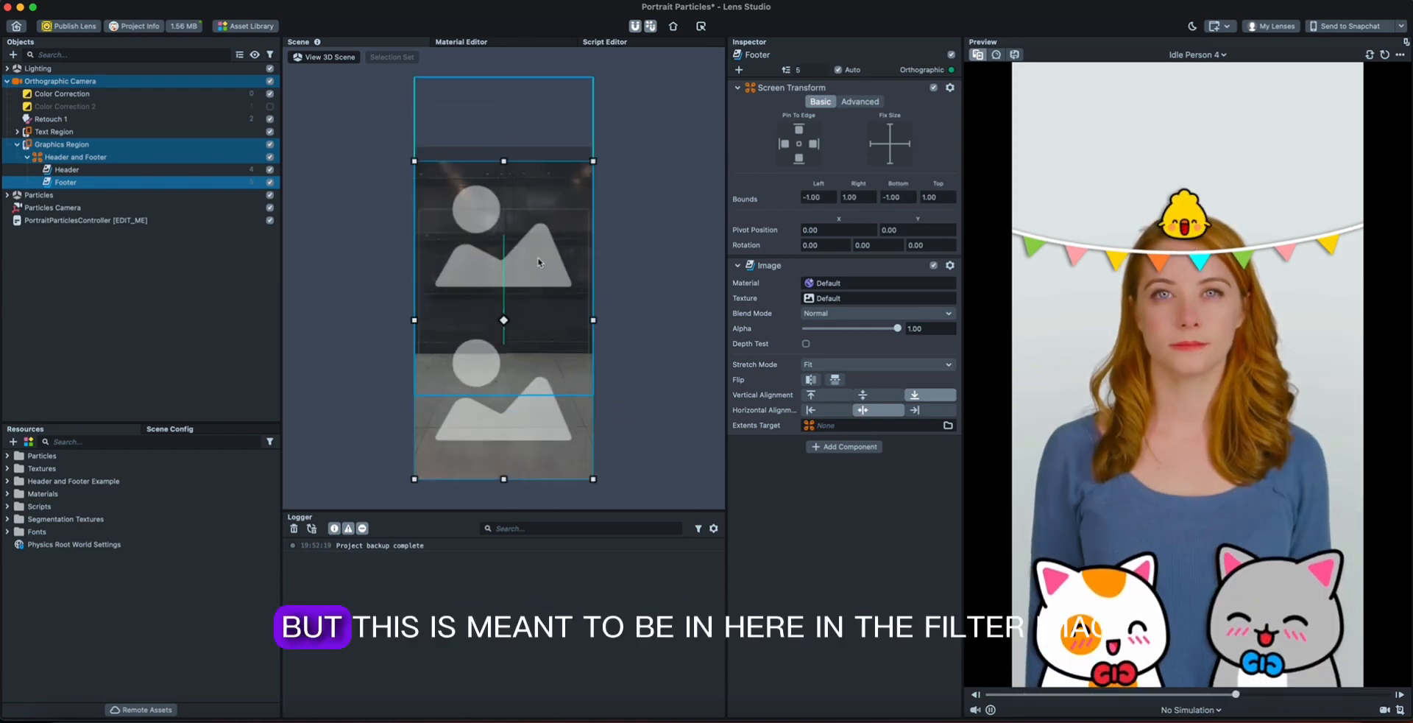
Enable Particles in PortraitParticlesController and expand the Particles object to inspect its particle controllers.
left_click(145, 221)
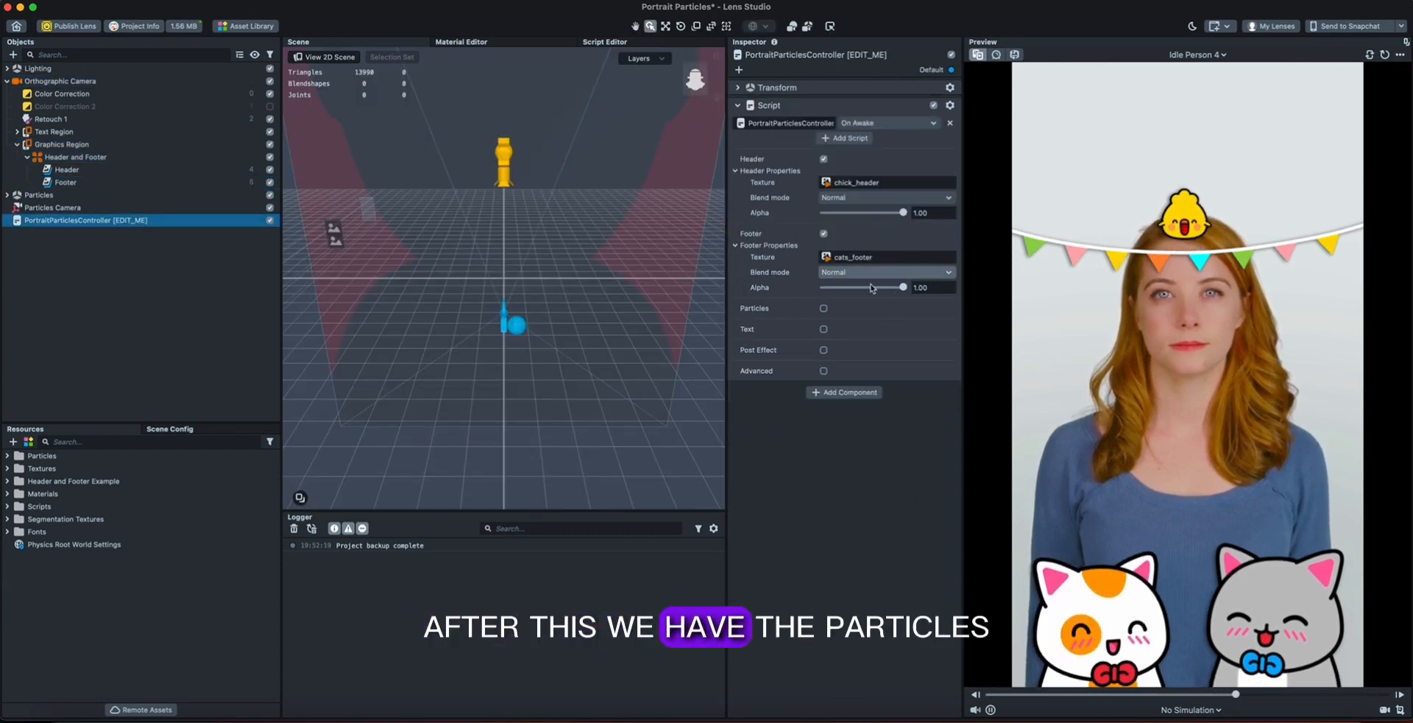
left_click(824, 309)
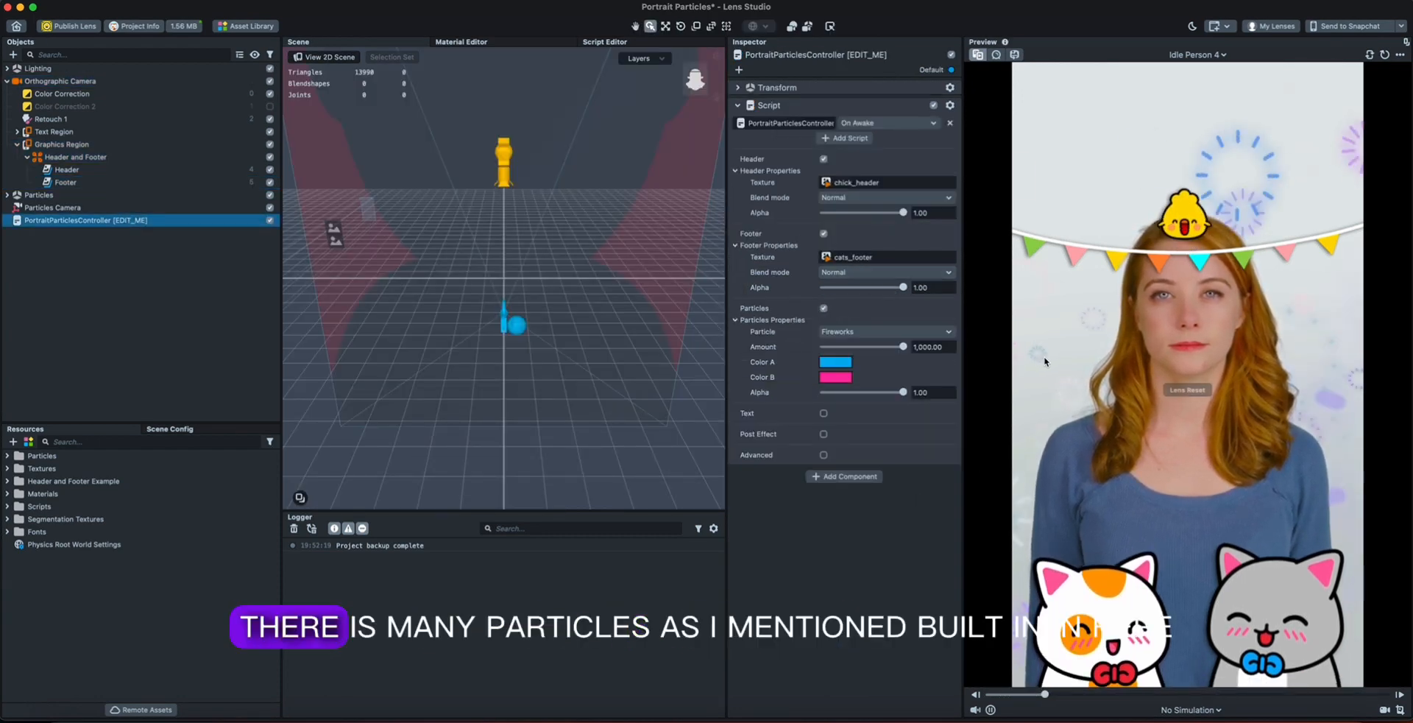
left_click(7, 195)
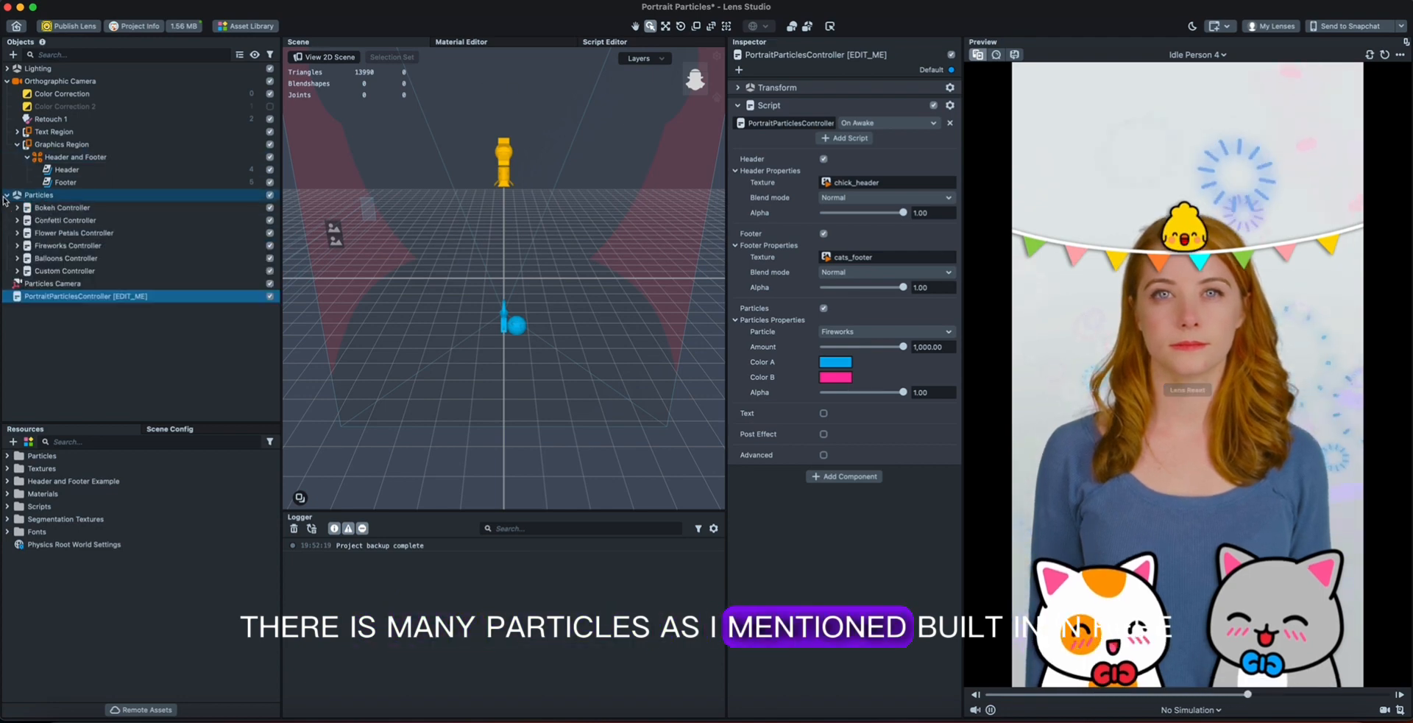
left_click(38, 195)
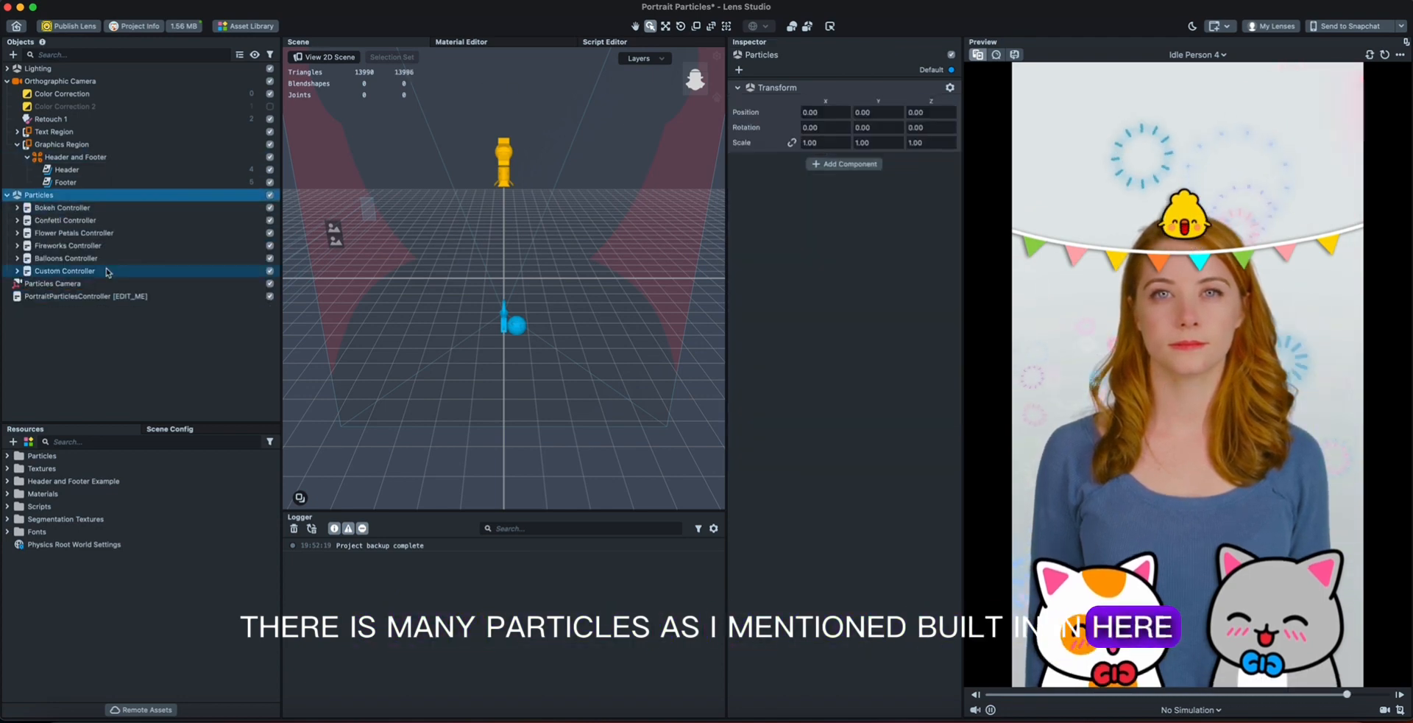
Try the Balloons, Flower Petals, Confetti, Bokeh and Custom particle types in PortraitParticlesController.
left_click(140, 295)
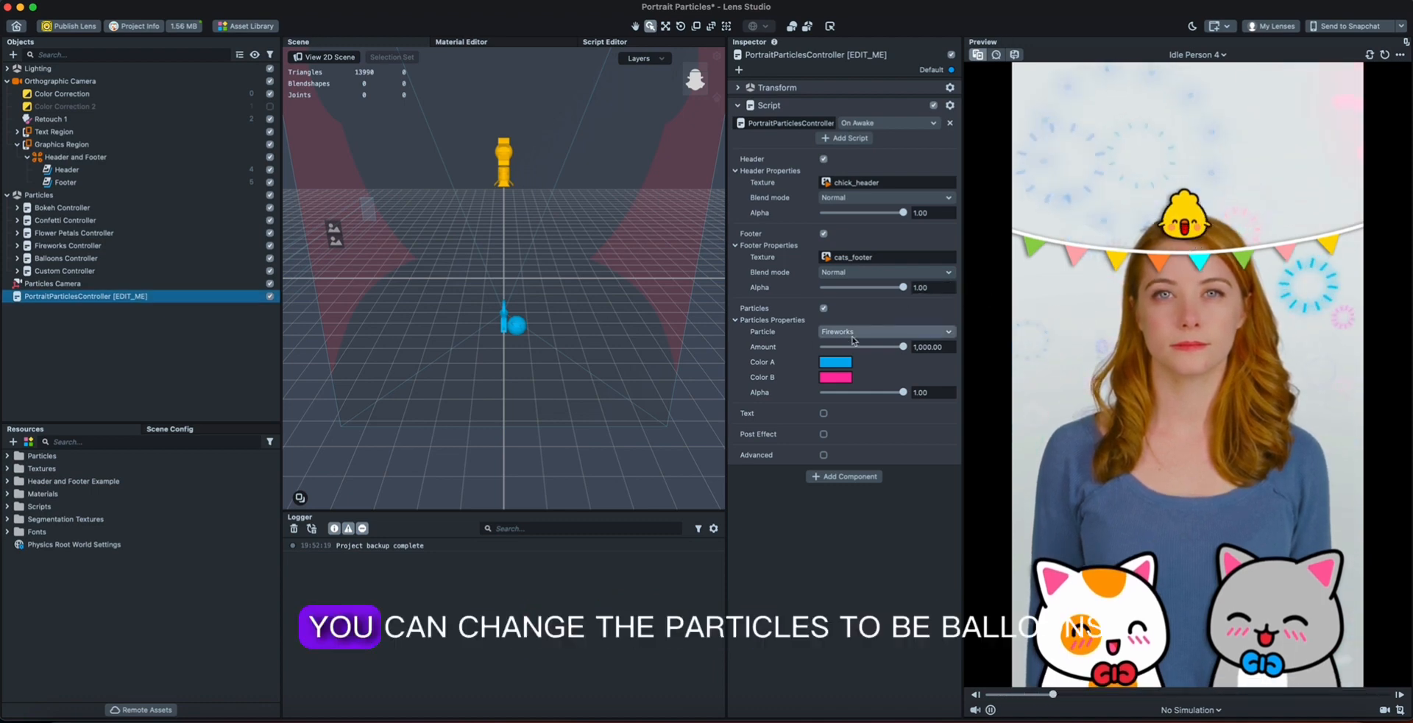
left_click(887, 331)
left_click(884, 349)
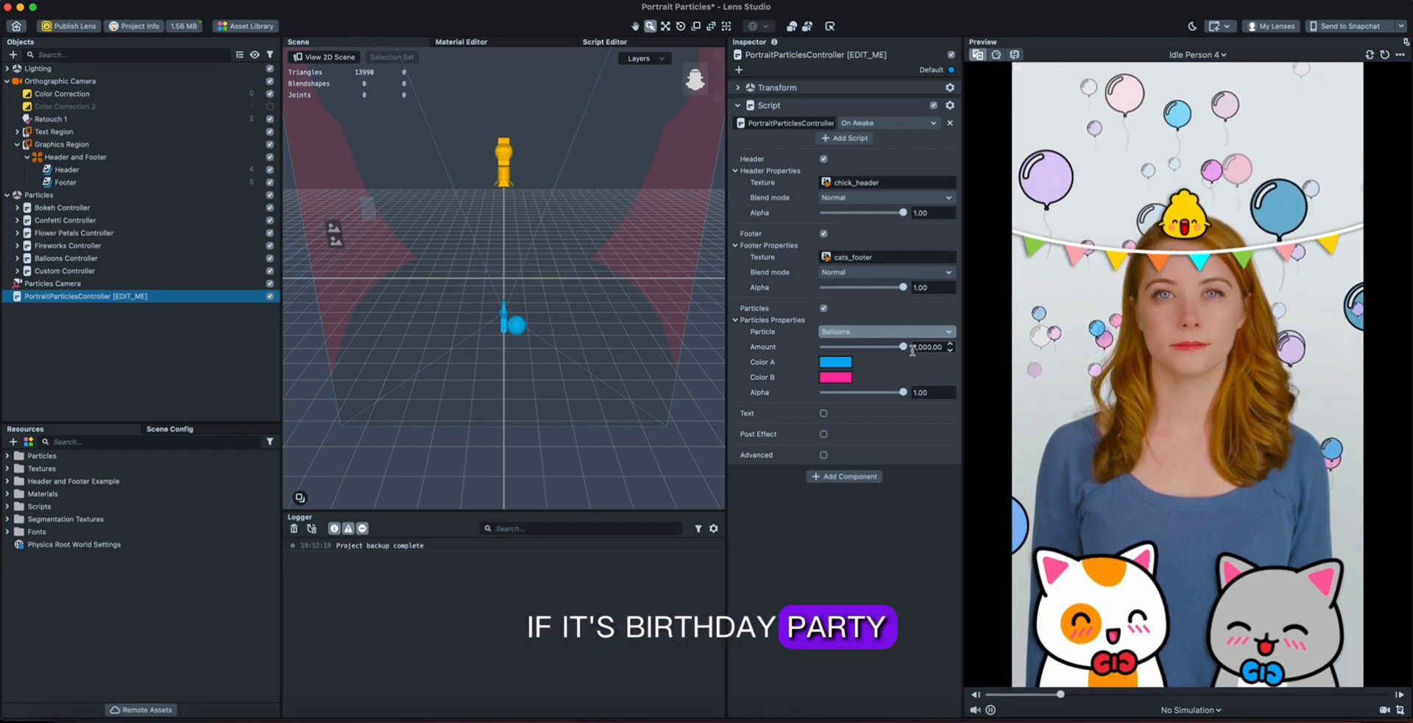
left_click(887, 331)
left_click(886, 309)
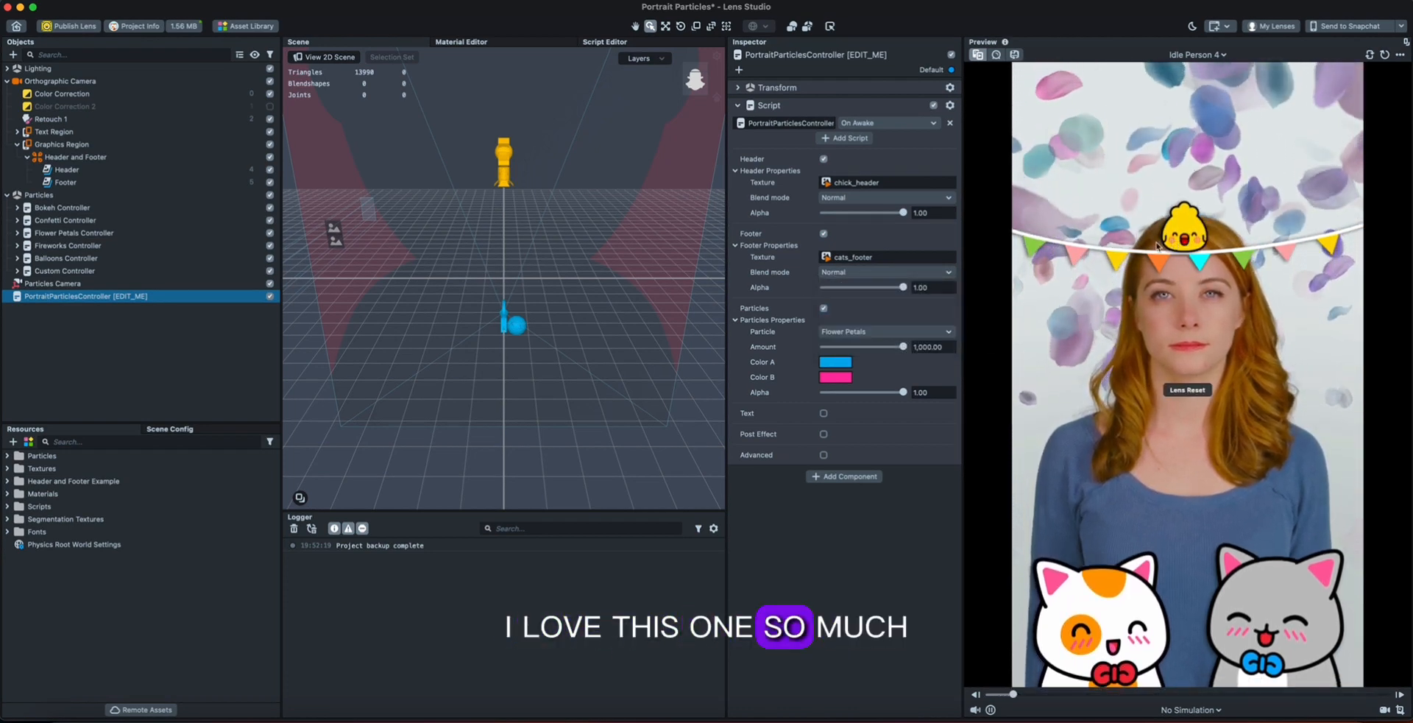
left_click(920, 332)
left_click(887, 324)
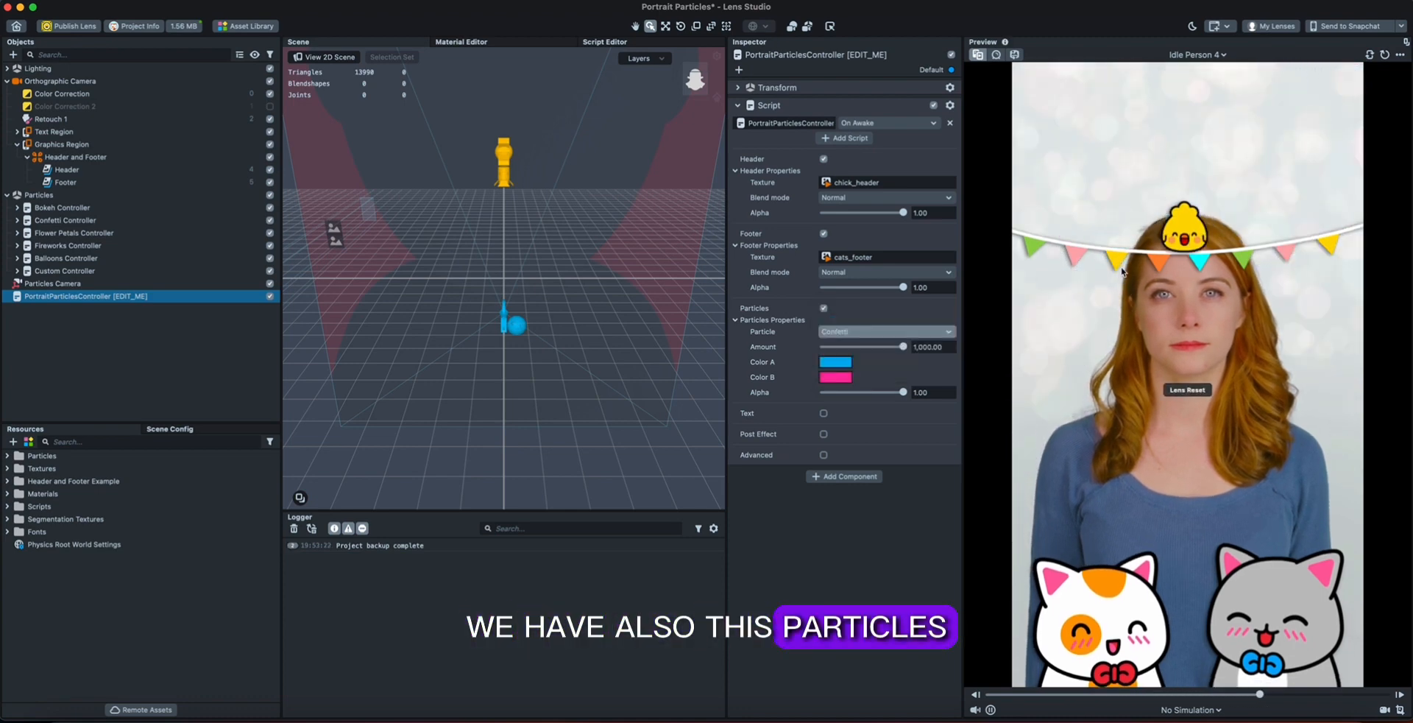
left_click(907, 331)
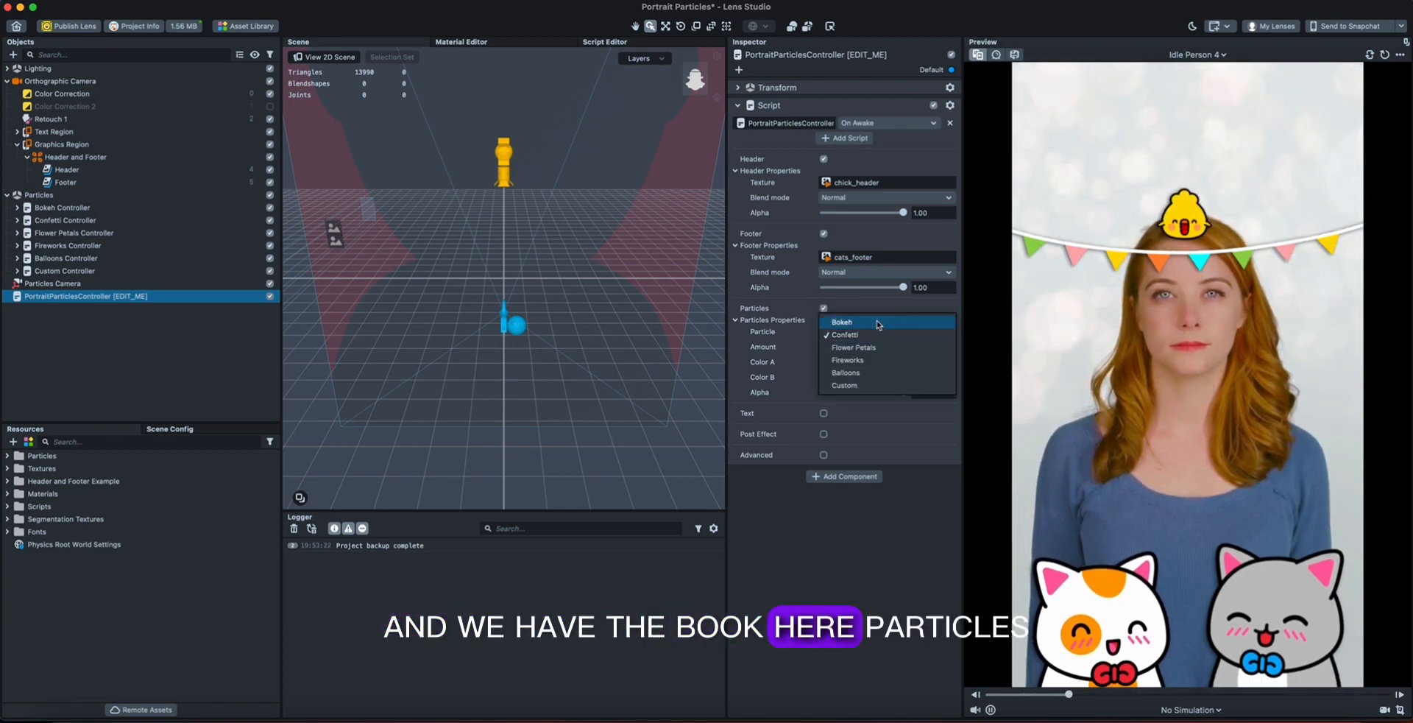
left_click(878, 324)
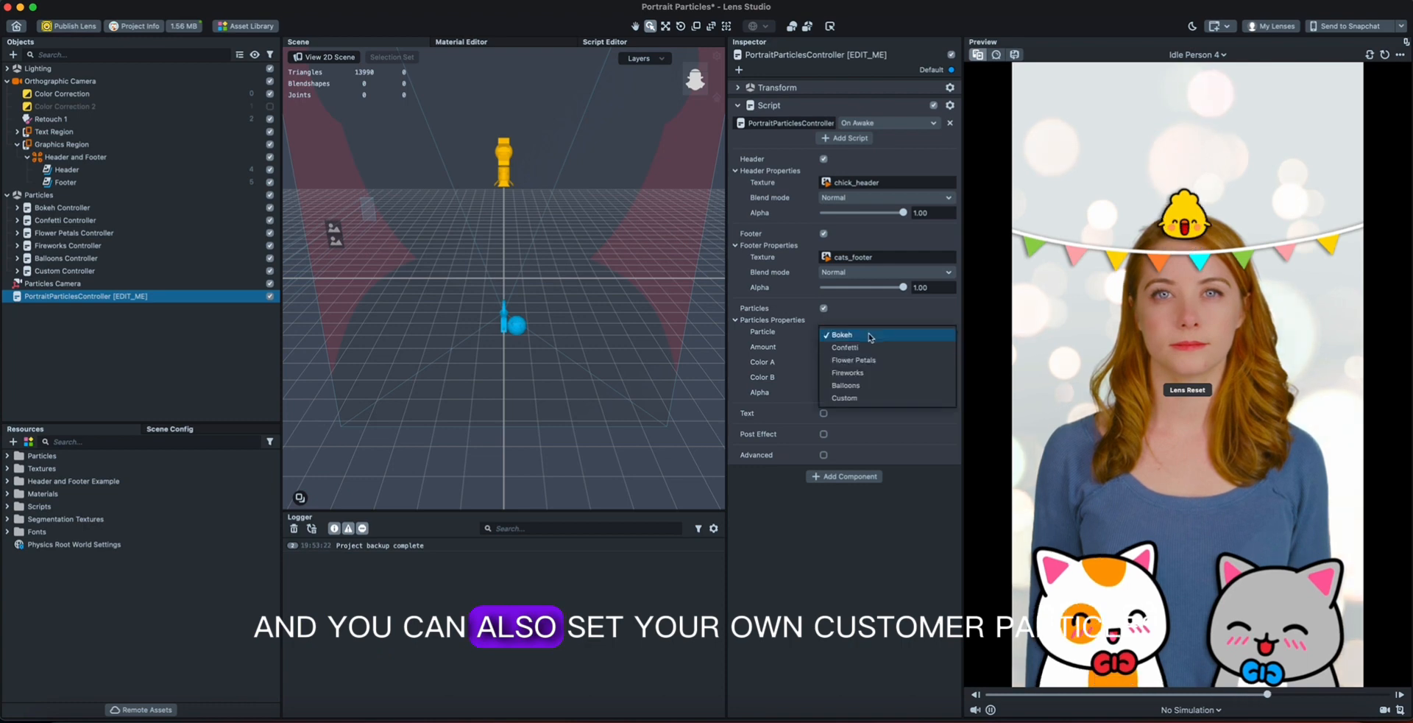
left_click(844, 397)
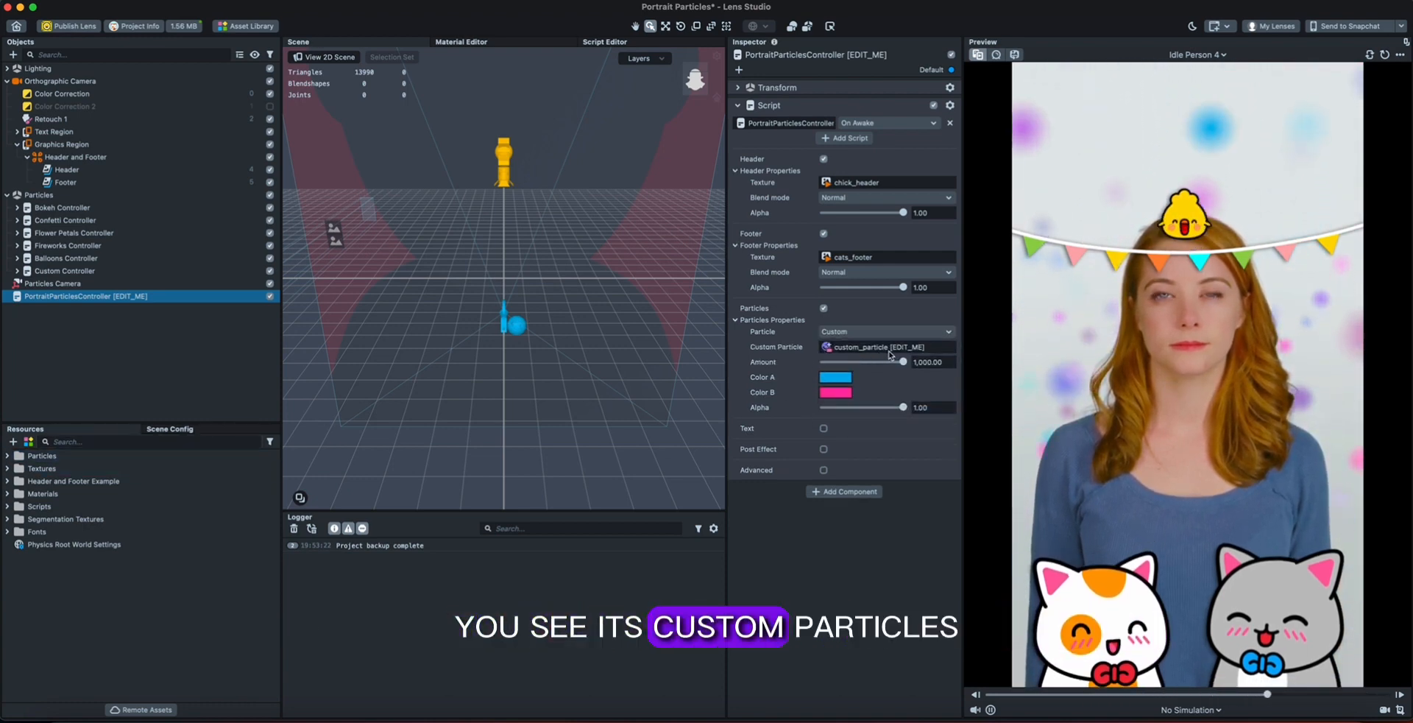
Search the resources for "cus", examine the parameters of the custom_particle material, and clear the search.
left_click(200, 441)
type("cus")
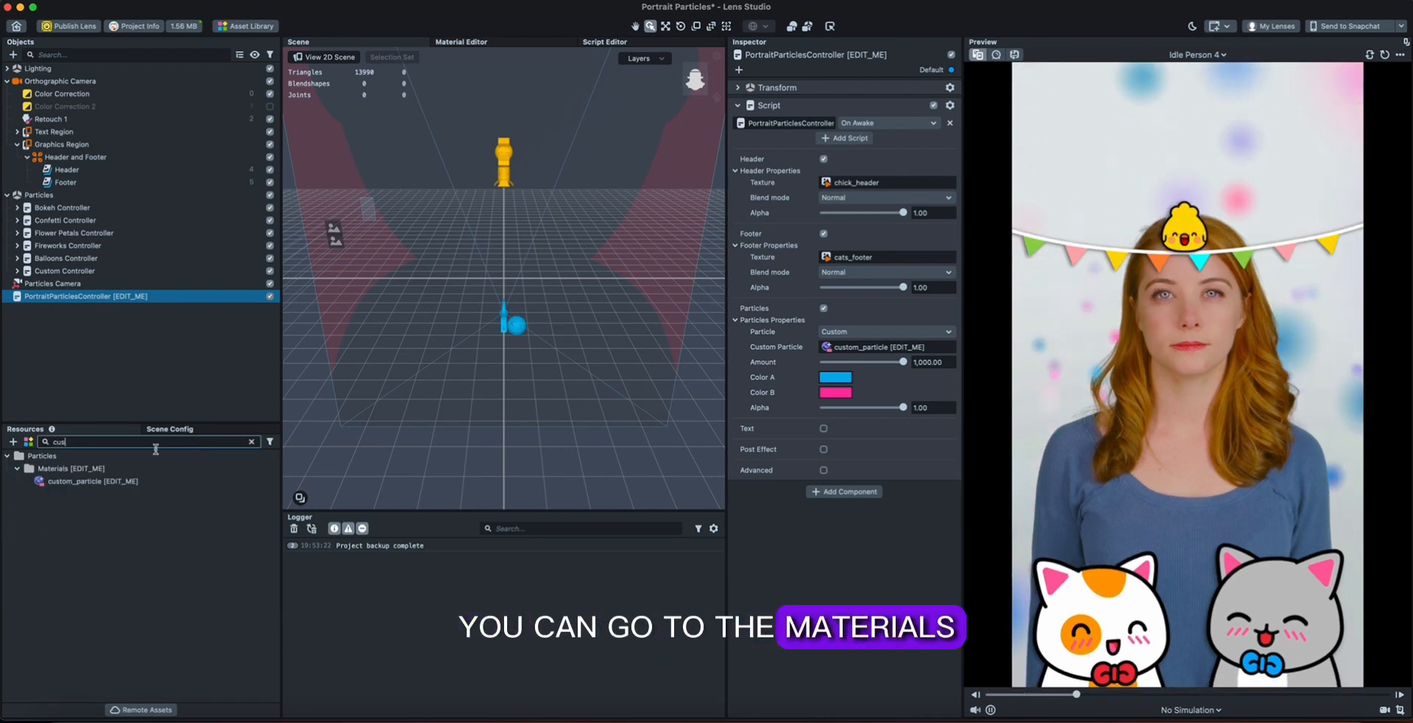
left_click(88, 480)
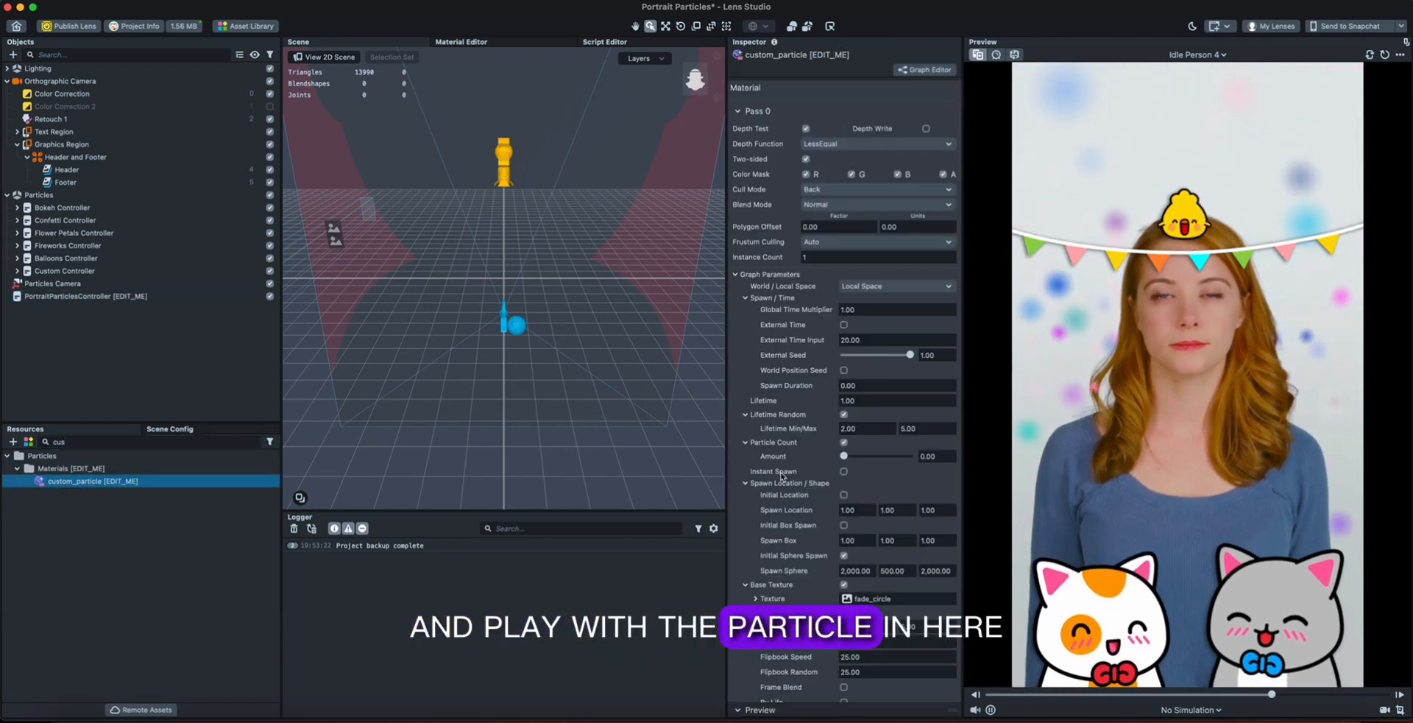
scroll(829, 462, "down", 5)
scroll(831, 462, "down", 8)
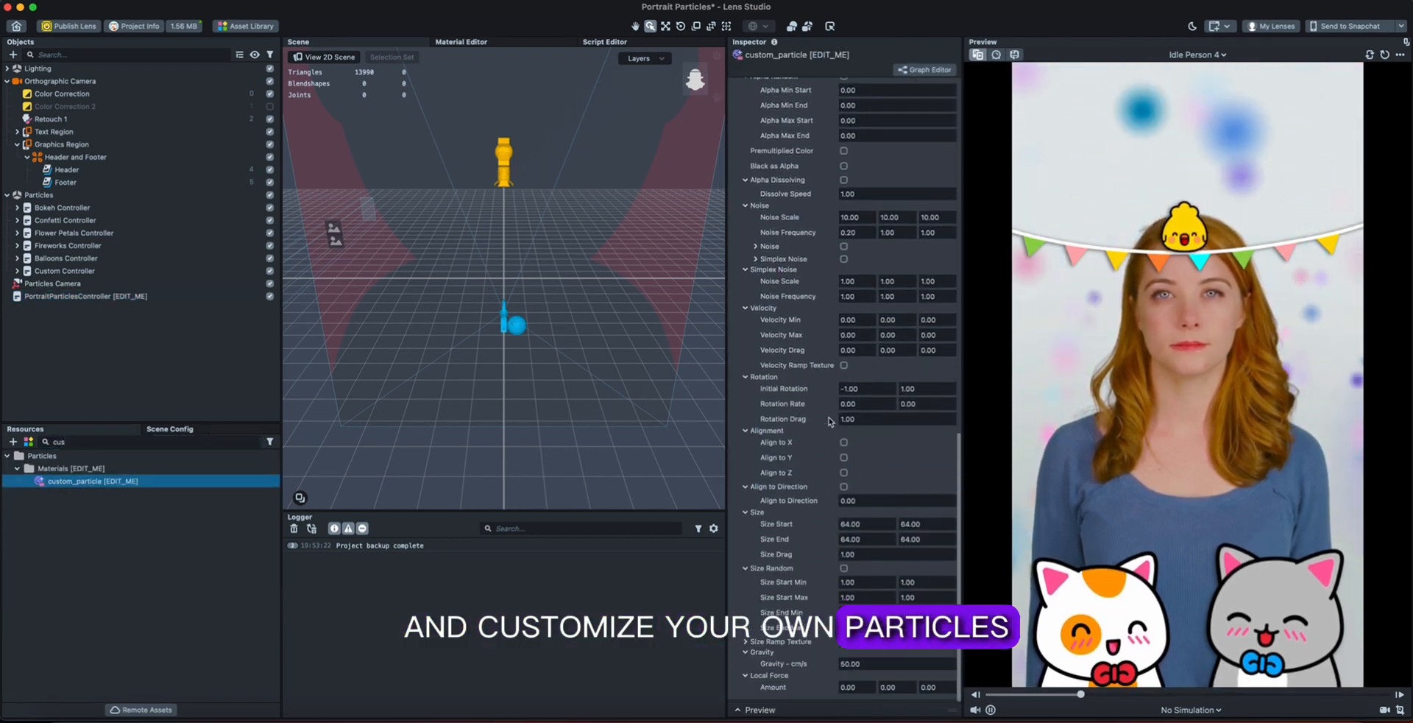
scroll(832, 421, "up", 7)
scroll(852, 380, "up", 5)
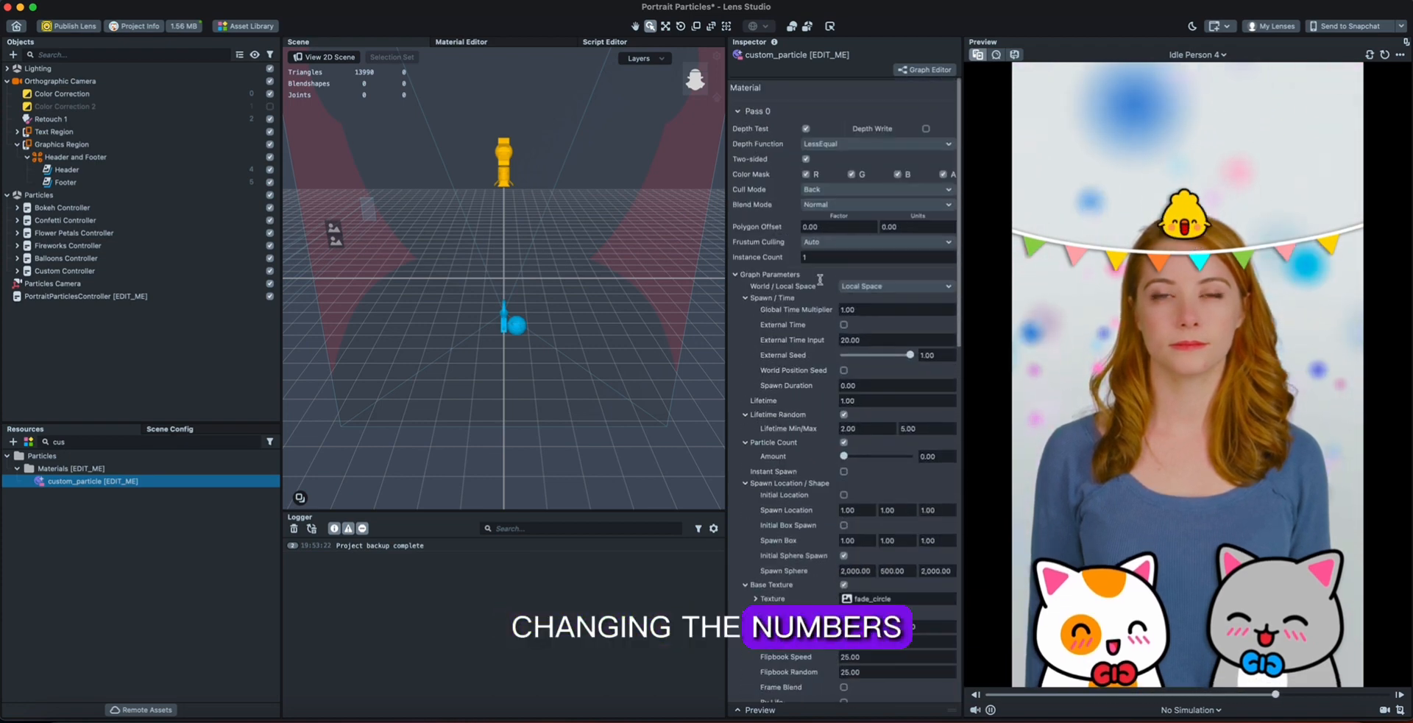
scroll(854, 356, "down", 4)
scroll(855, 356, "down", 5)
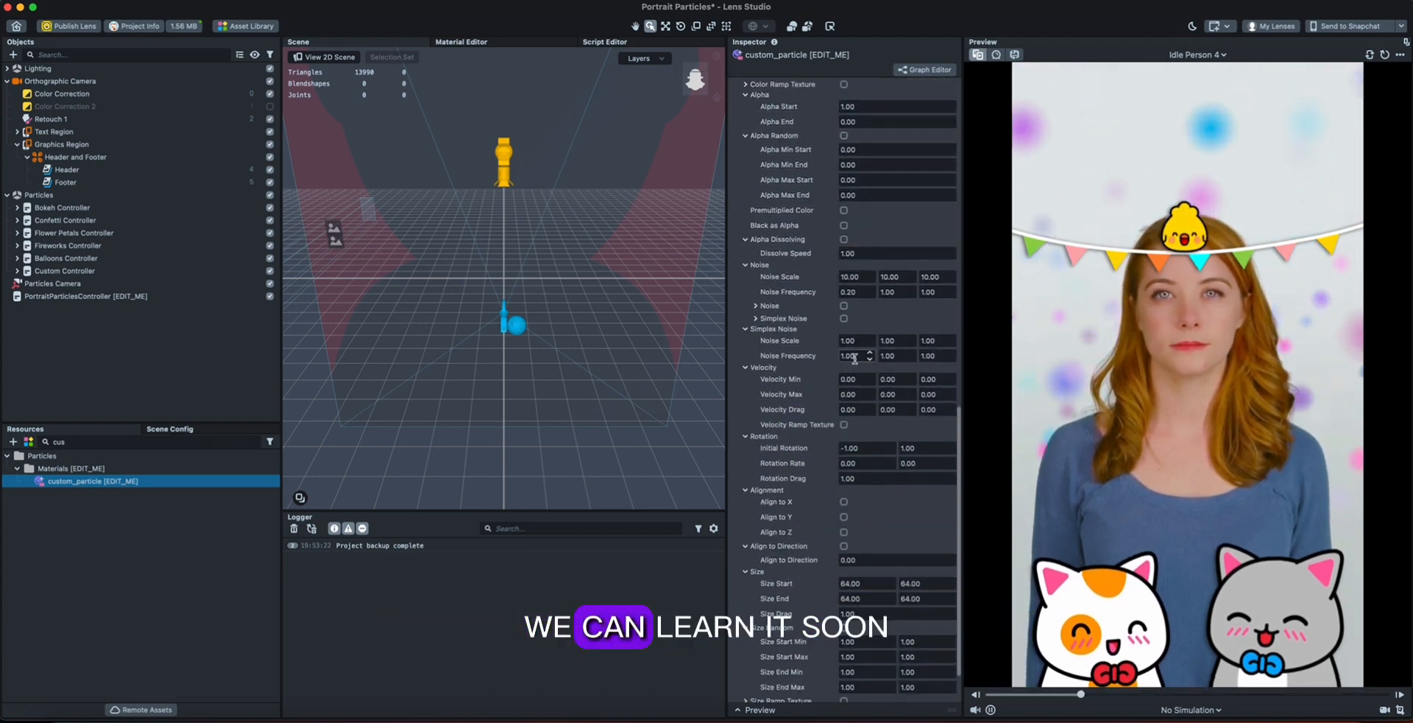
scroll(855, 364, "up", 7)
left_click(255, 442)
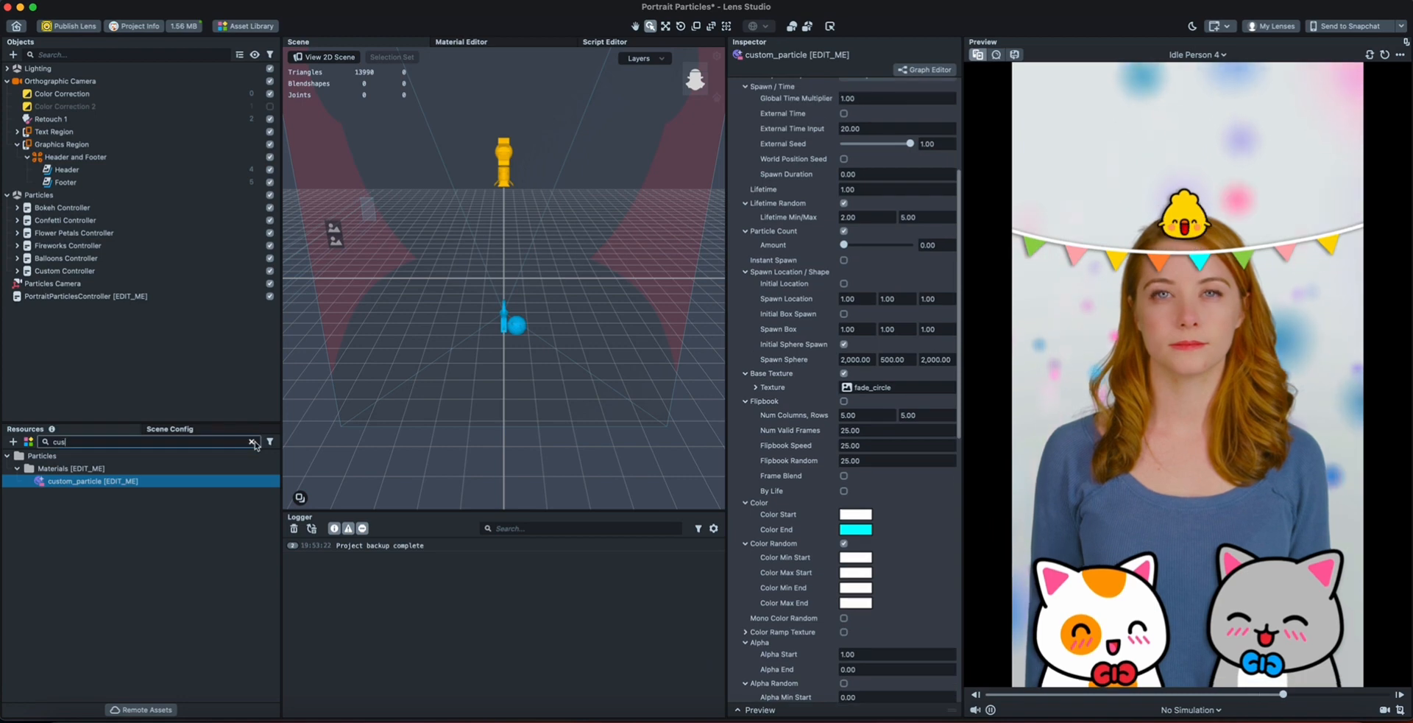
Set the particle type in PortraitParticlesController to Flower Petals.
left_click(175, 298)
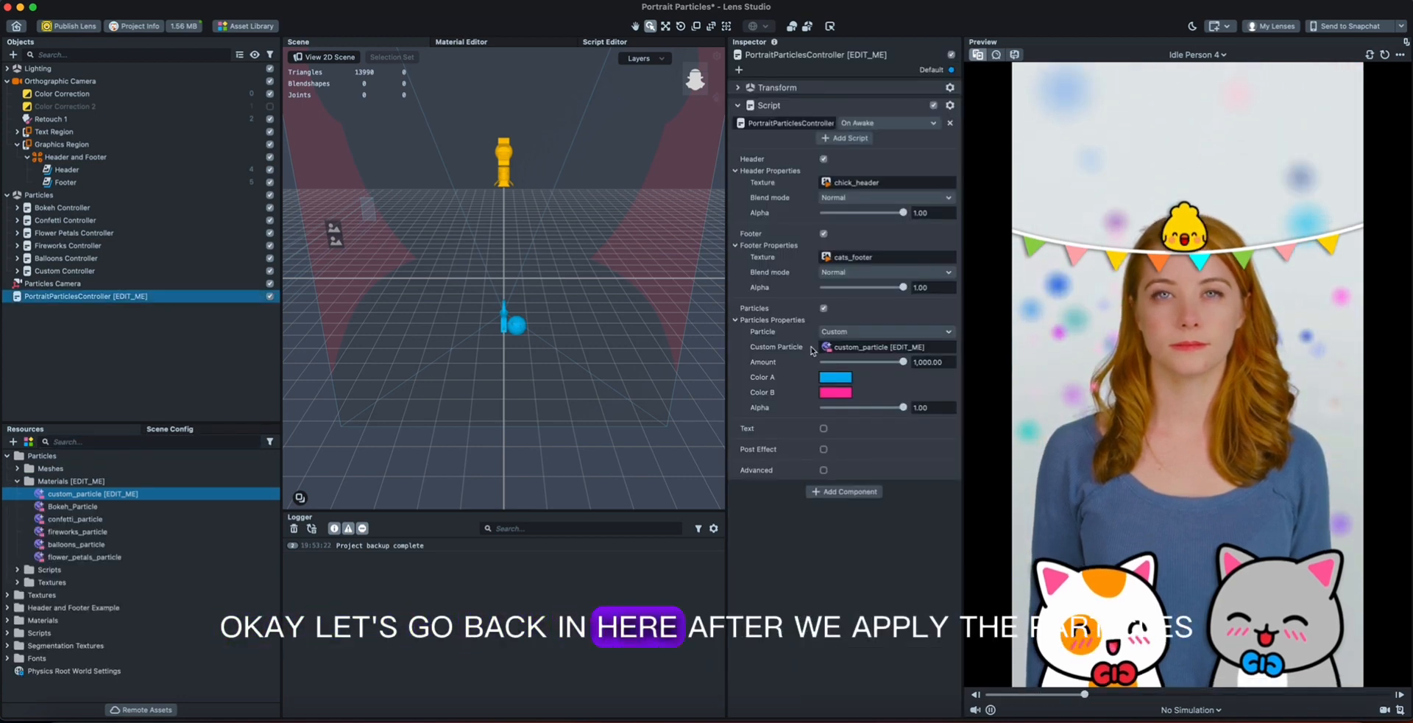
left_click(845, 333)
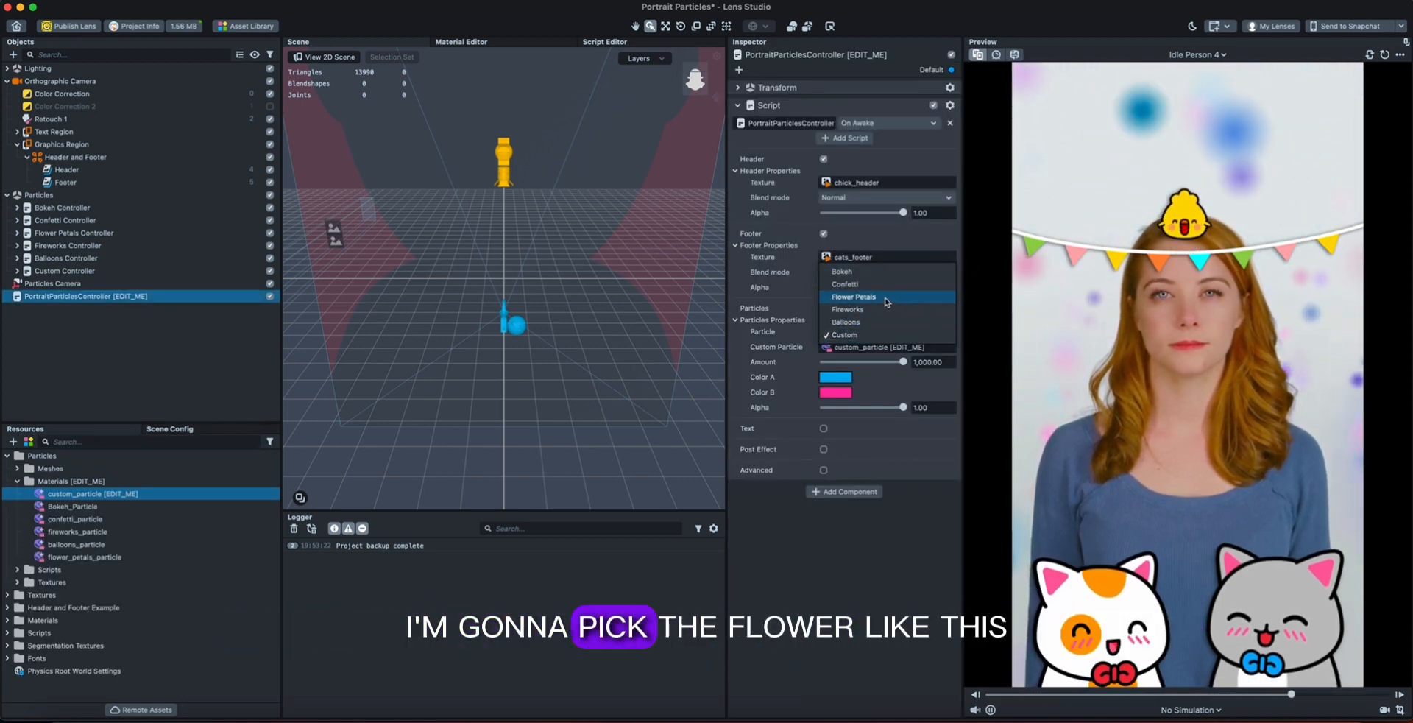
left_click(902, 301)
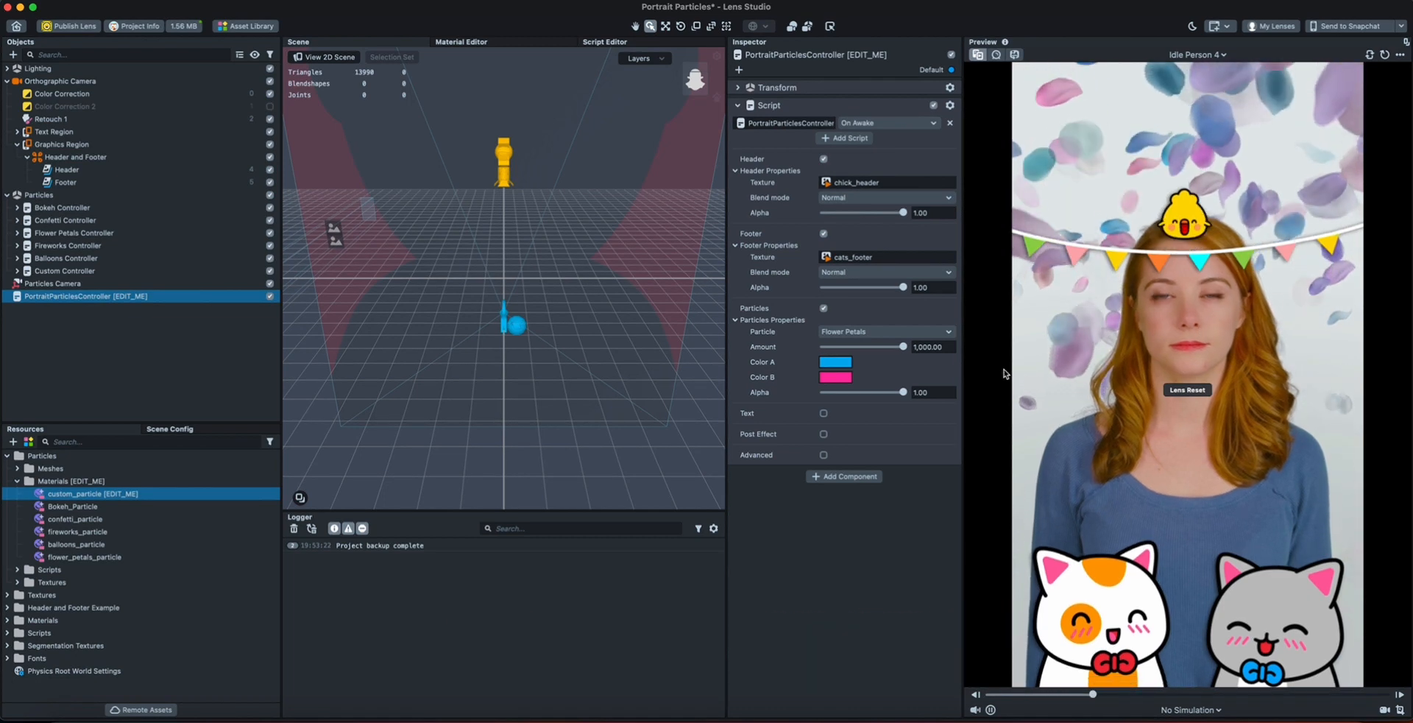
Enable Text in the controller script, expand Text Region and inspect its Text object.
left_click(824, 413)
left_click(17, 131)
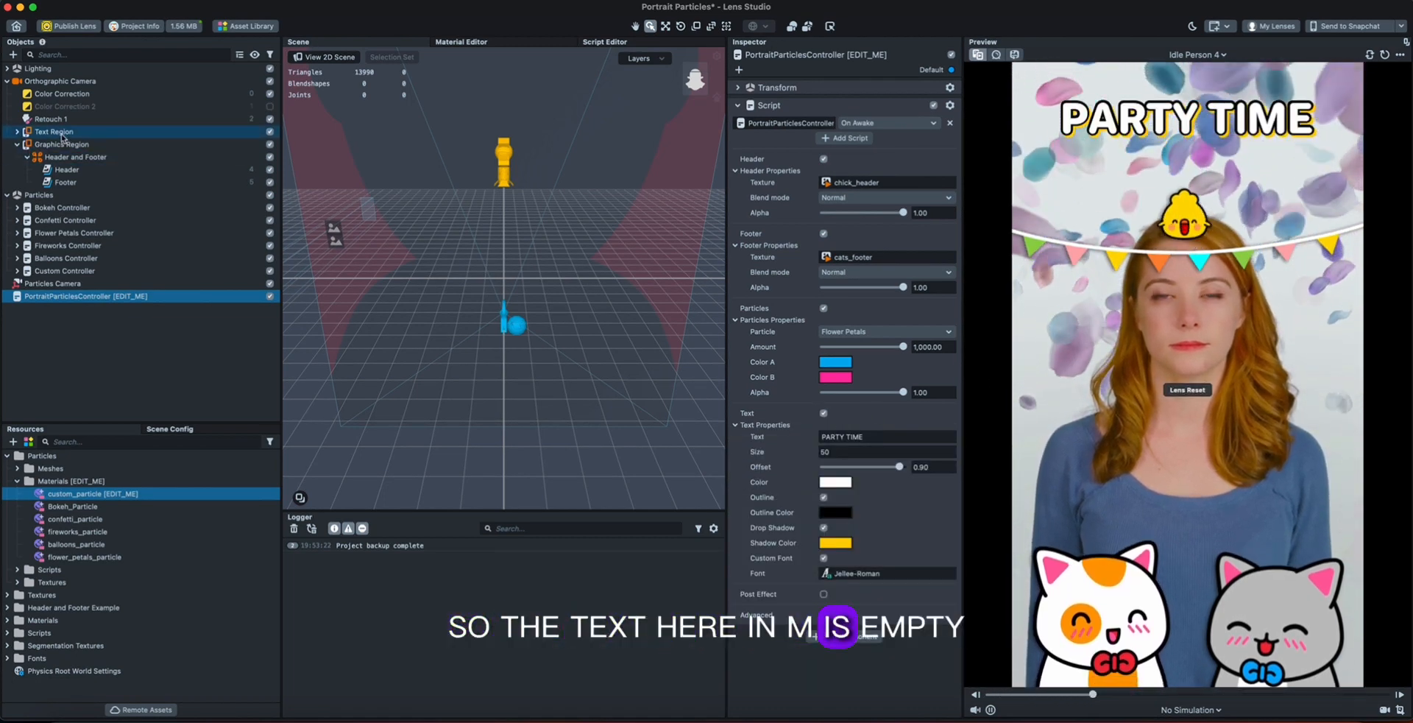
left_click(53, 143)
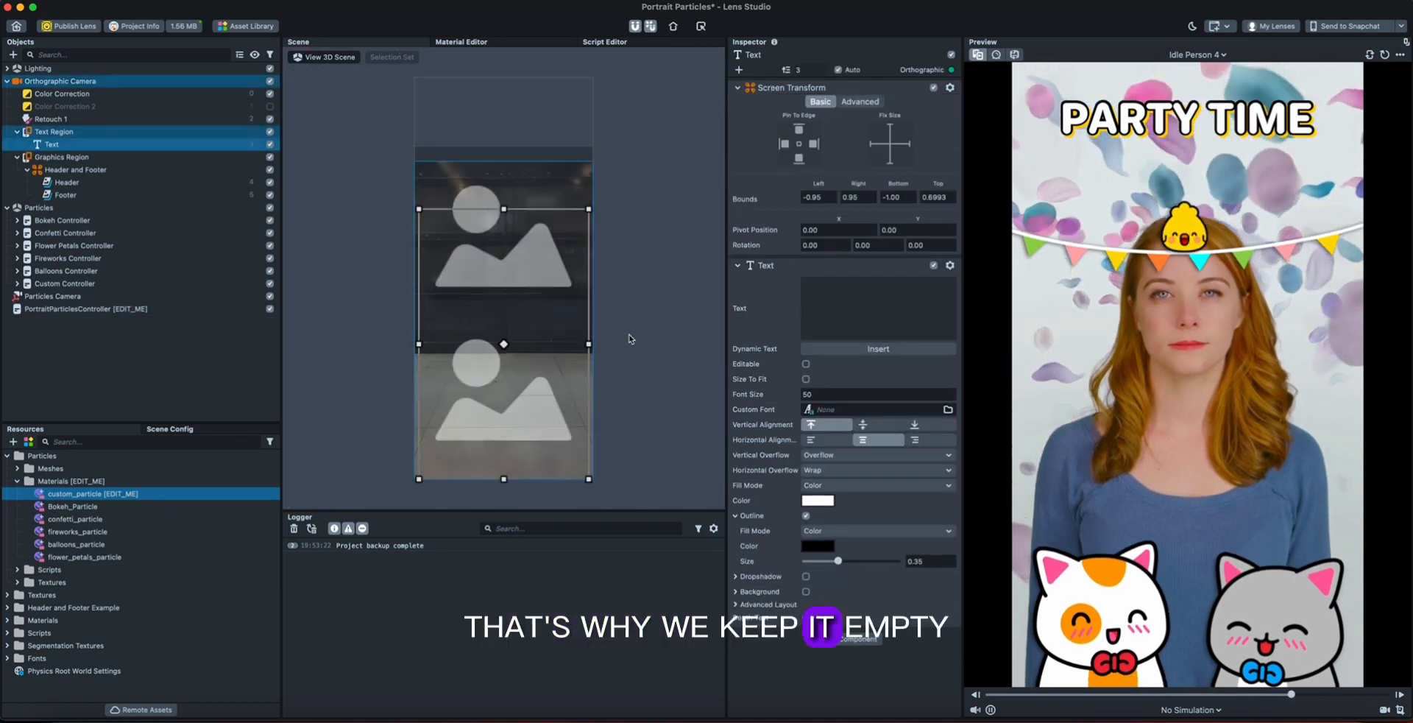
Change the text in PortraitParticlesController's Text Properties to "SNAP PARTY".
left_click(176, 309)
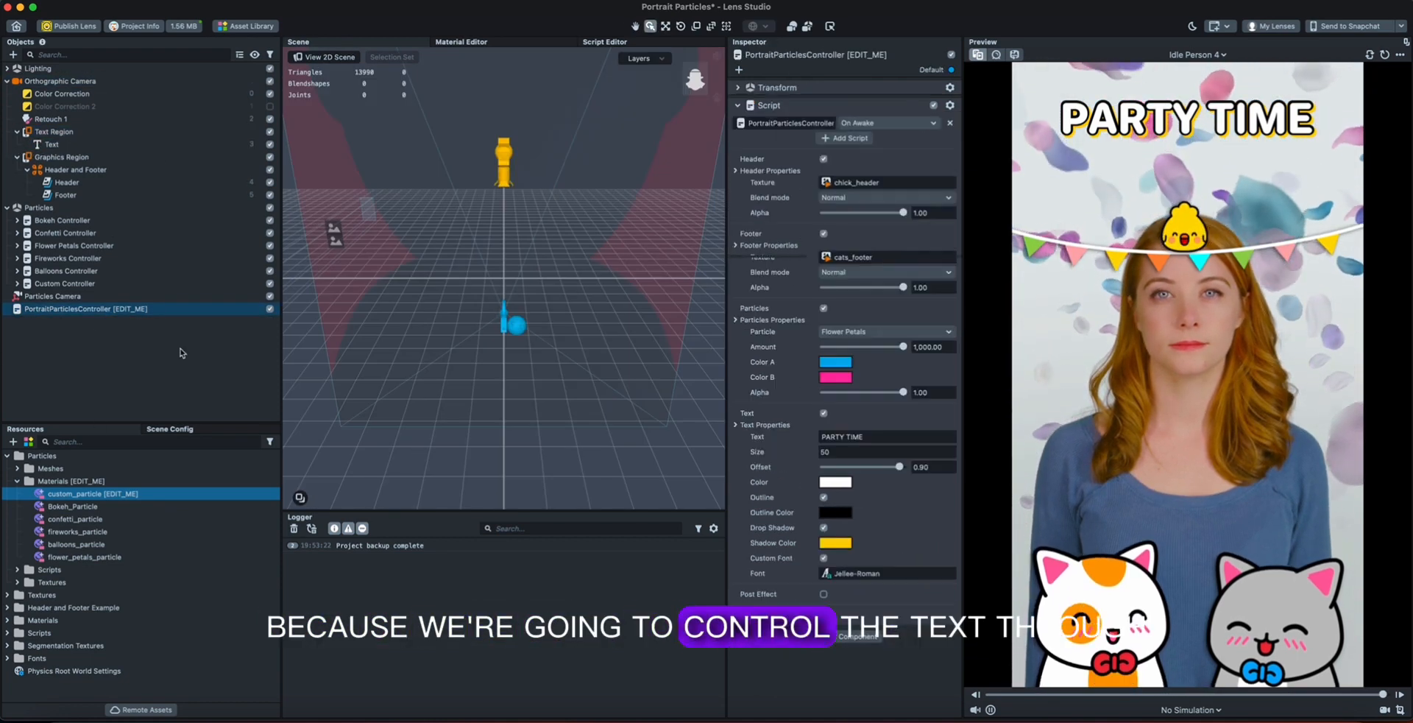
triple_click(890, 436)
key("BackSpace")
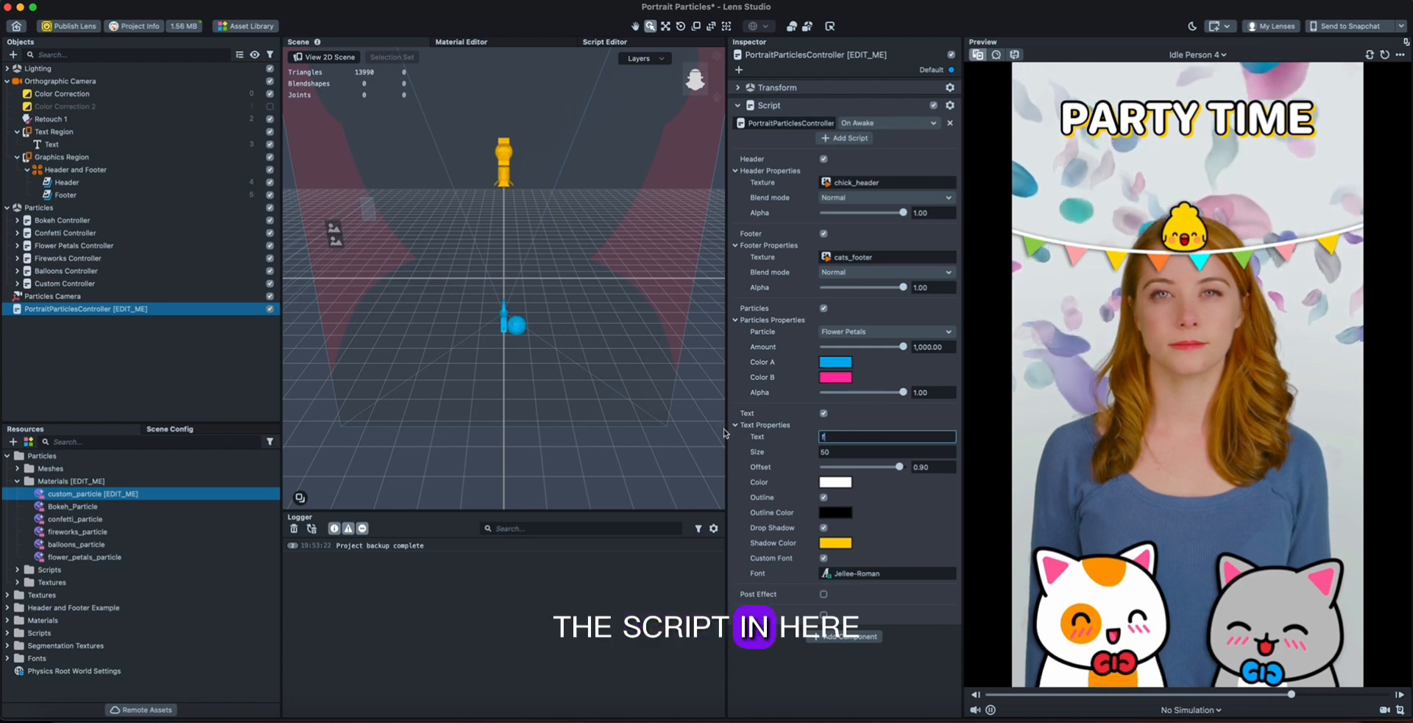
type("PARTY")
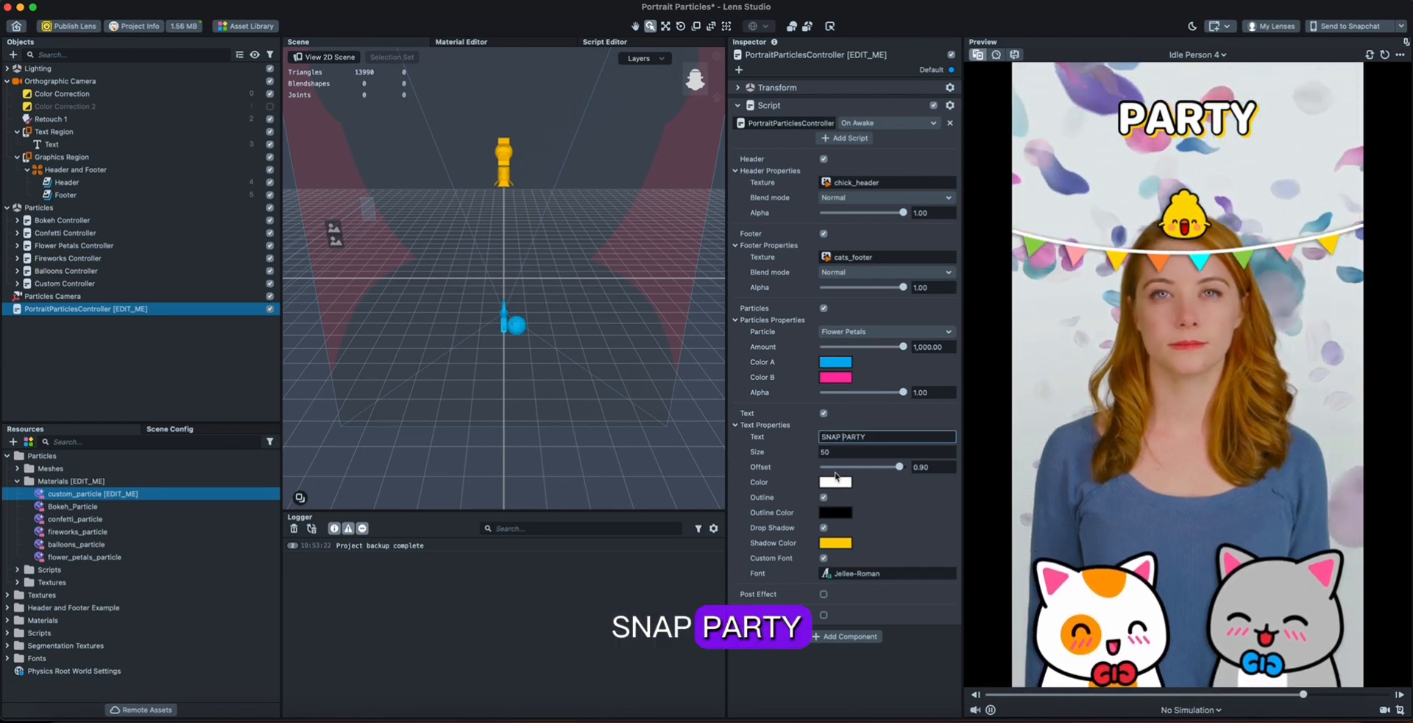
left_click(901, 649)
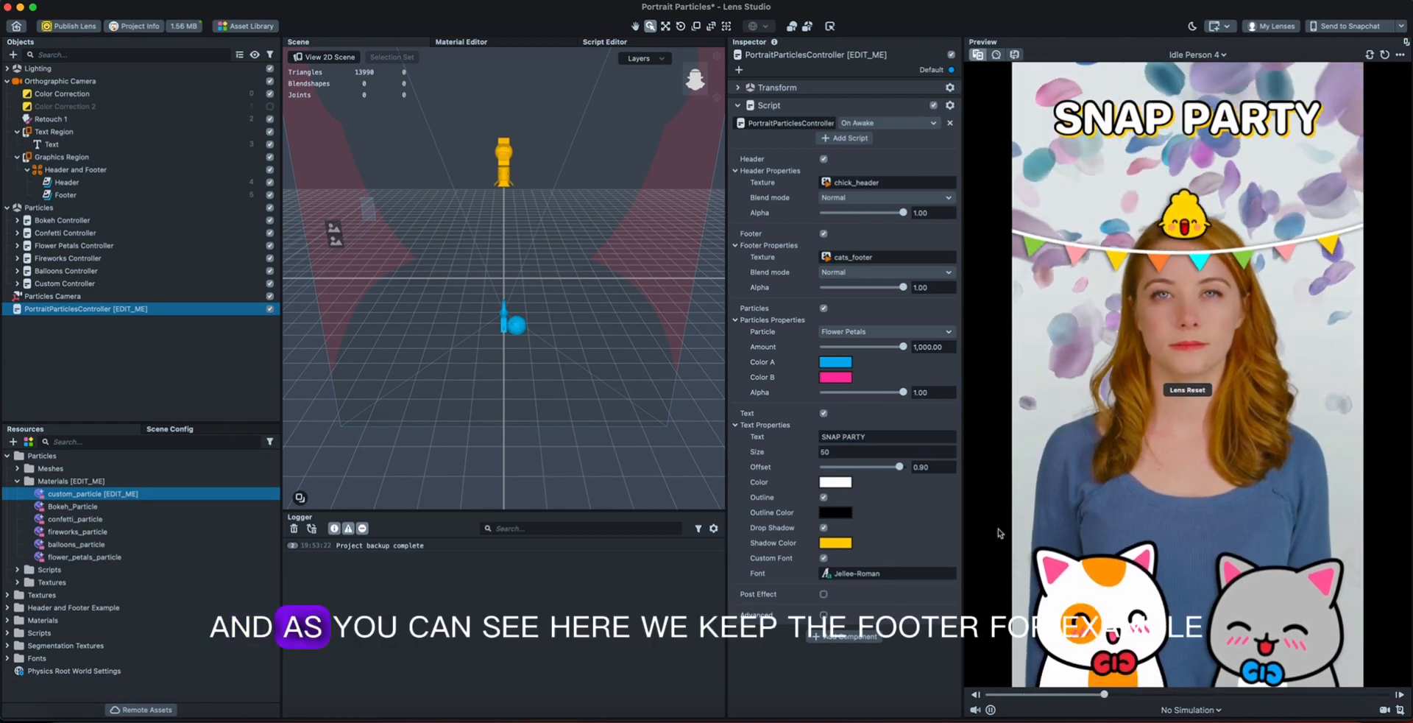
Move the Header image up to bounds of about -0.30 bottom and 1.70 top.
left_click(113, 181)
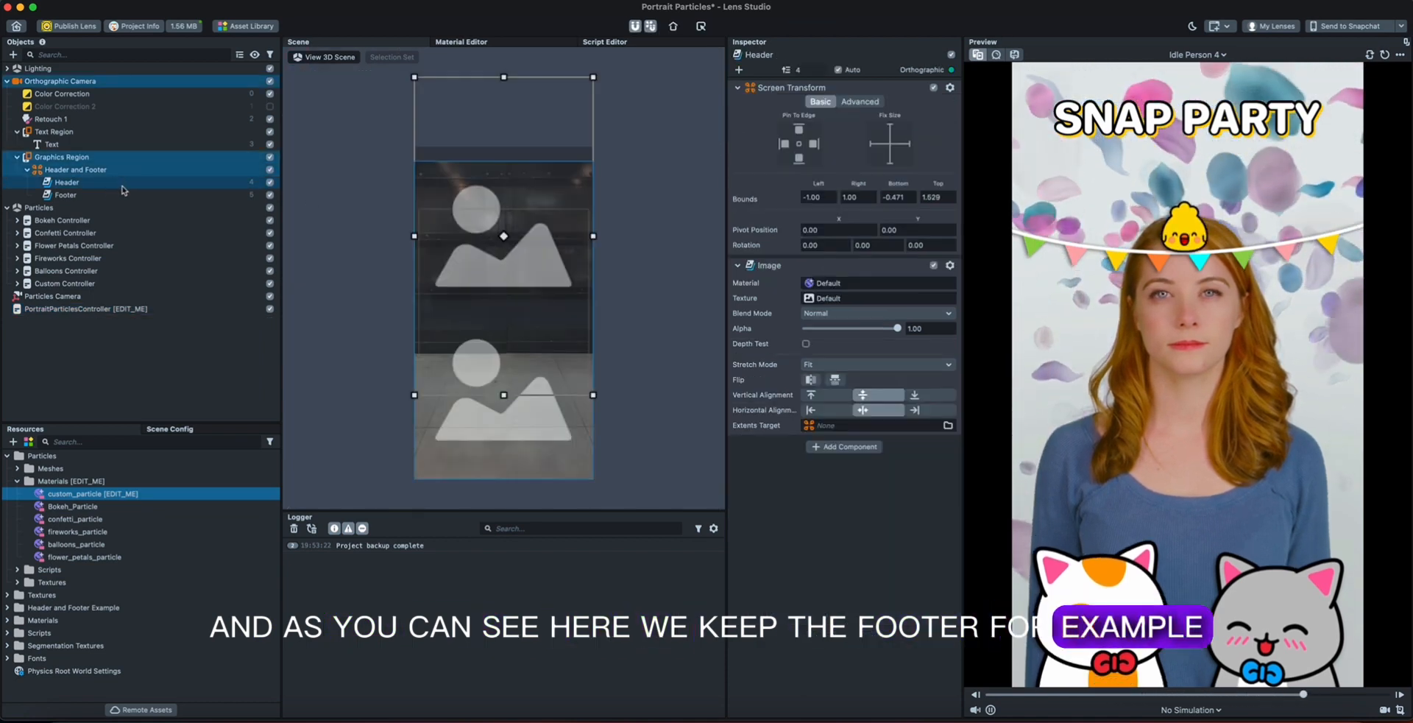
left_click_drag(523, 182, 522, 160)
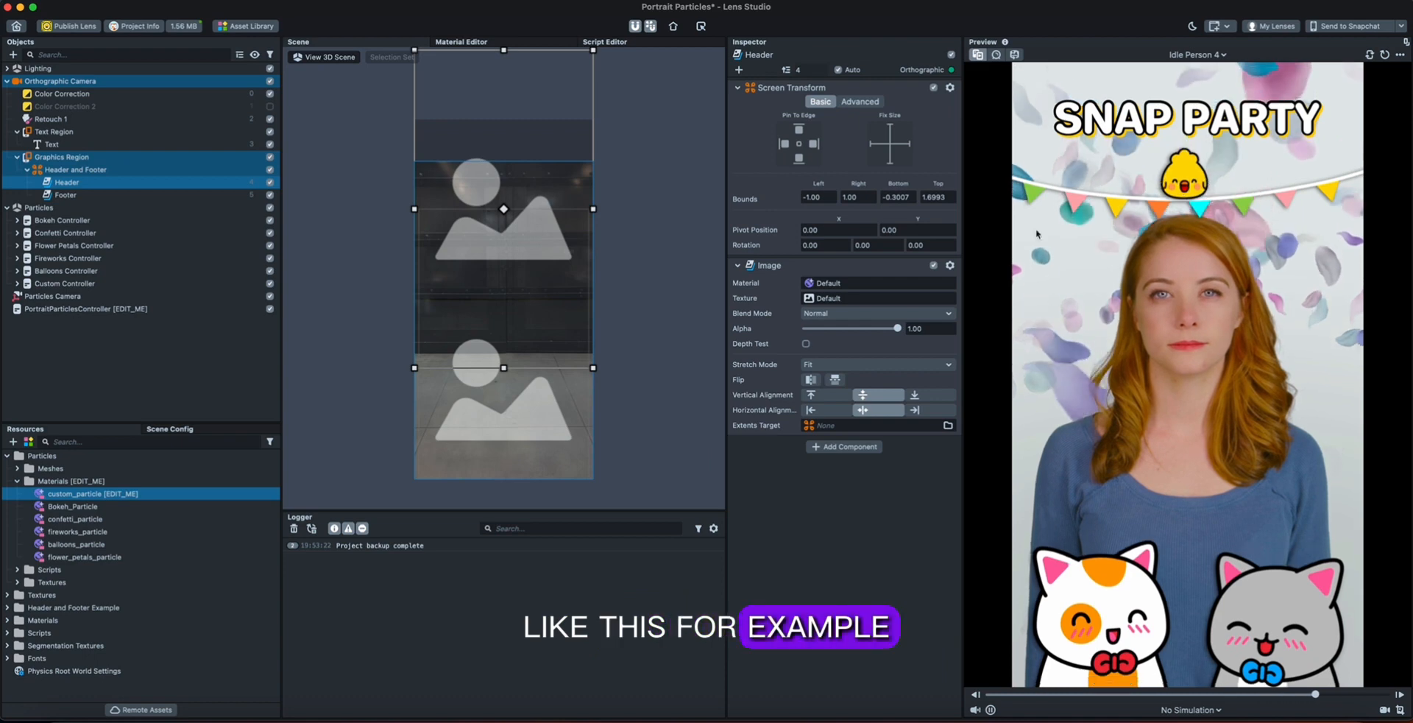
Inspect the Color Correction 2 object and enable Post Effect in PortraitParticlesController.
left_click(141, 309)
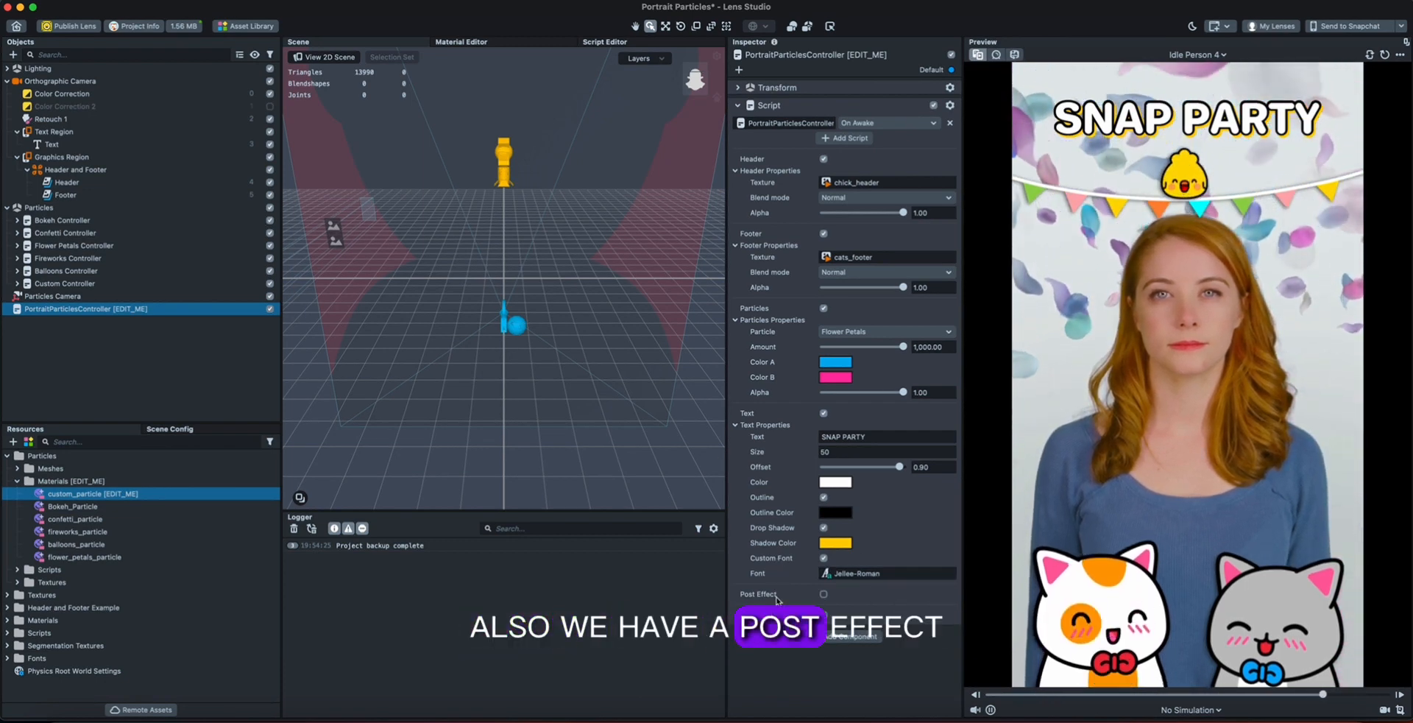
left_click(65, 106)
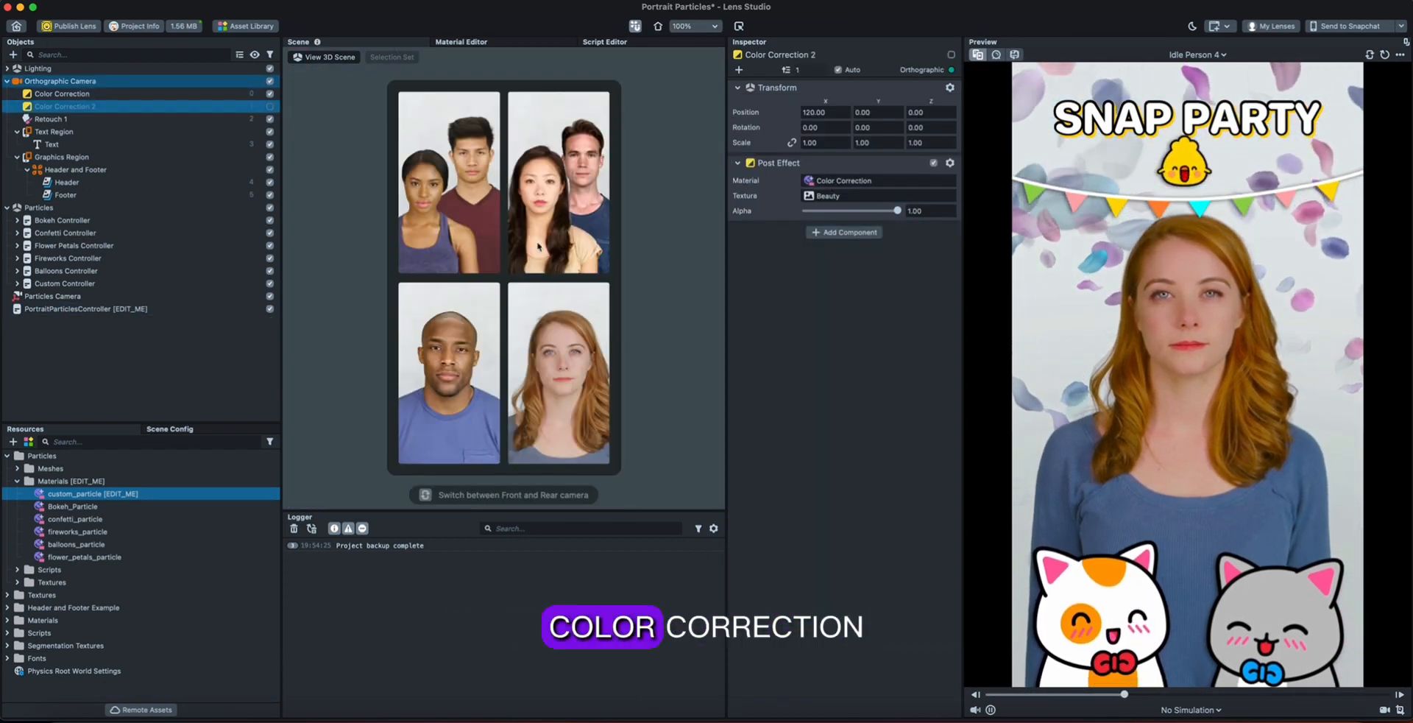
left_click(85, 308)
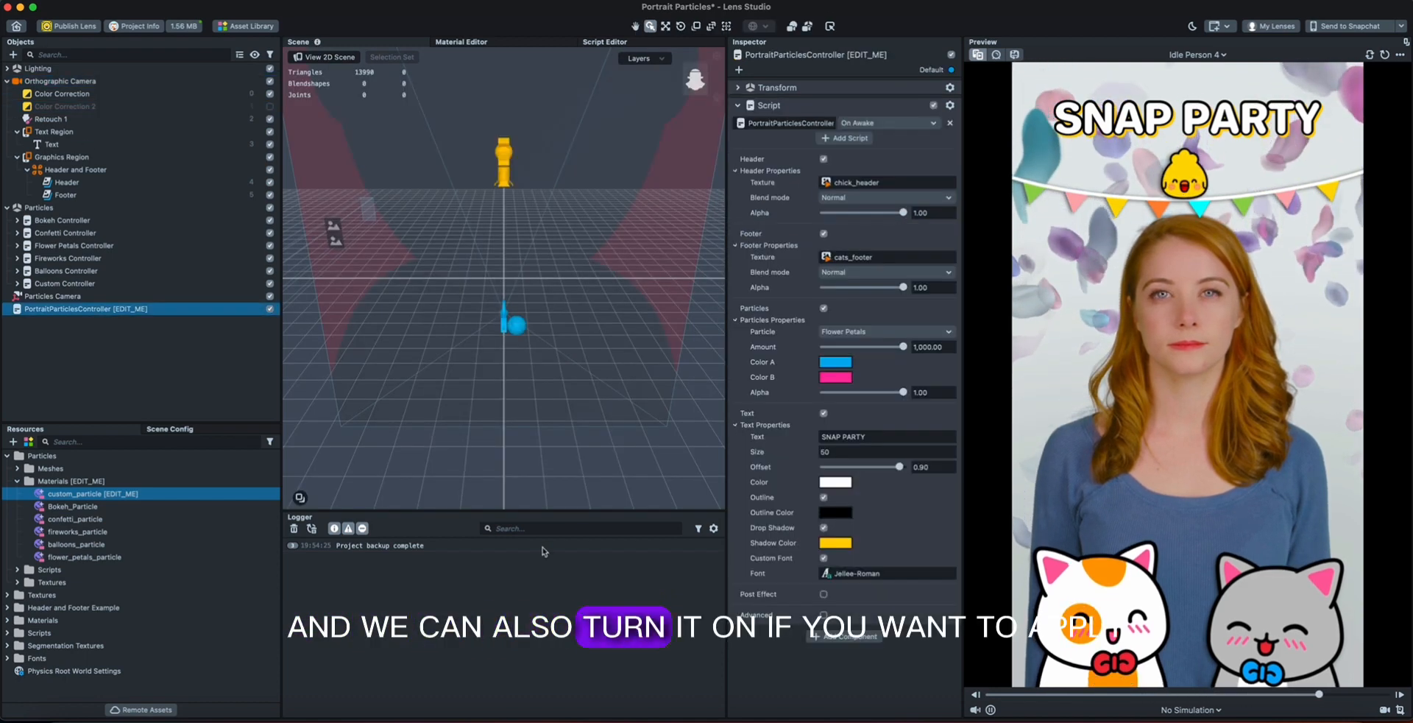
left_click(824, 594)
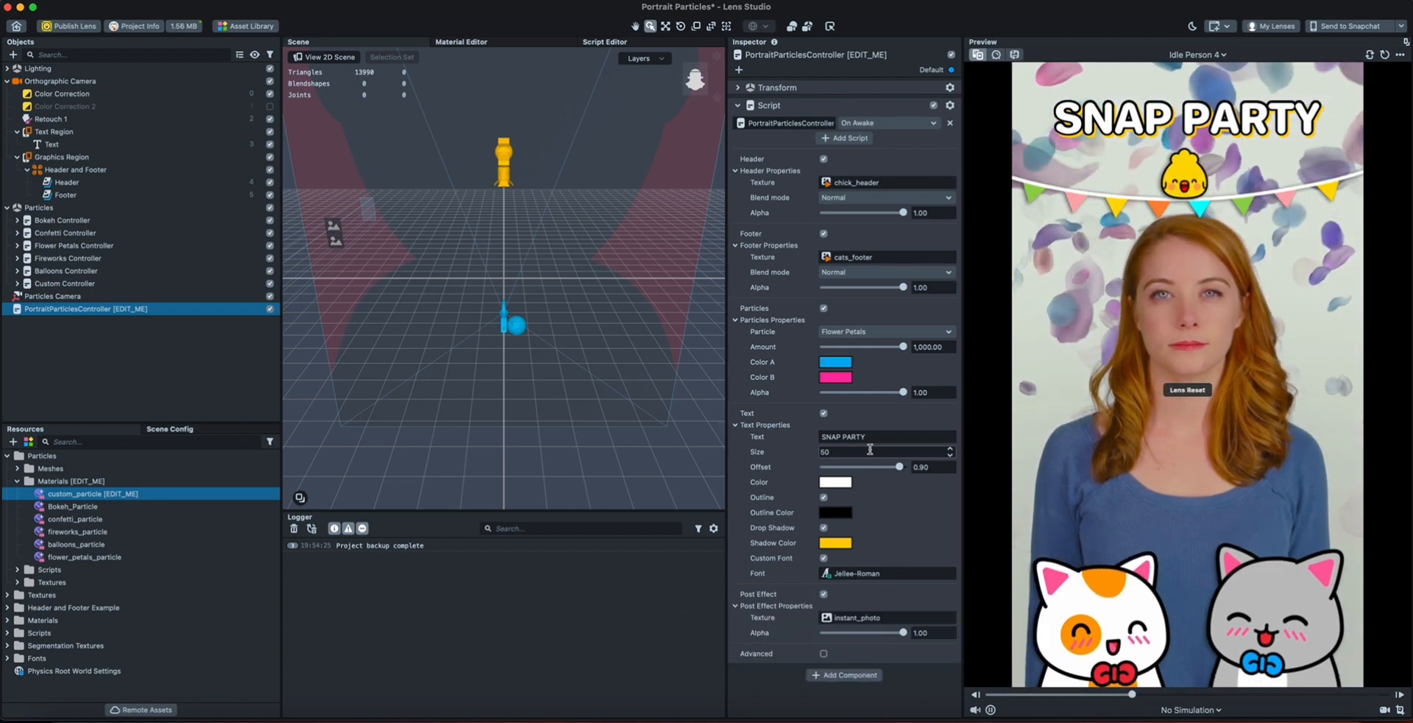
Collapse the Text Region object and look over PortraitParticlesController and the Header and Footer object.
left_click(149, 339)
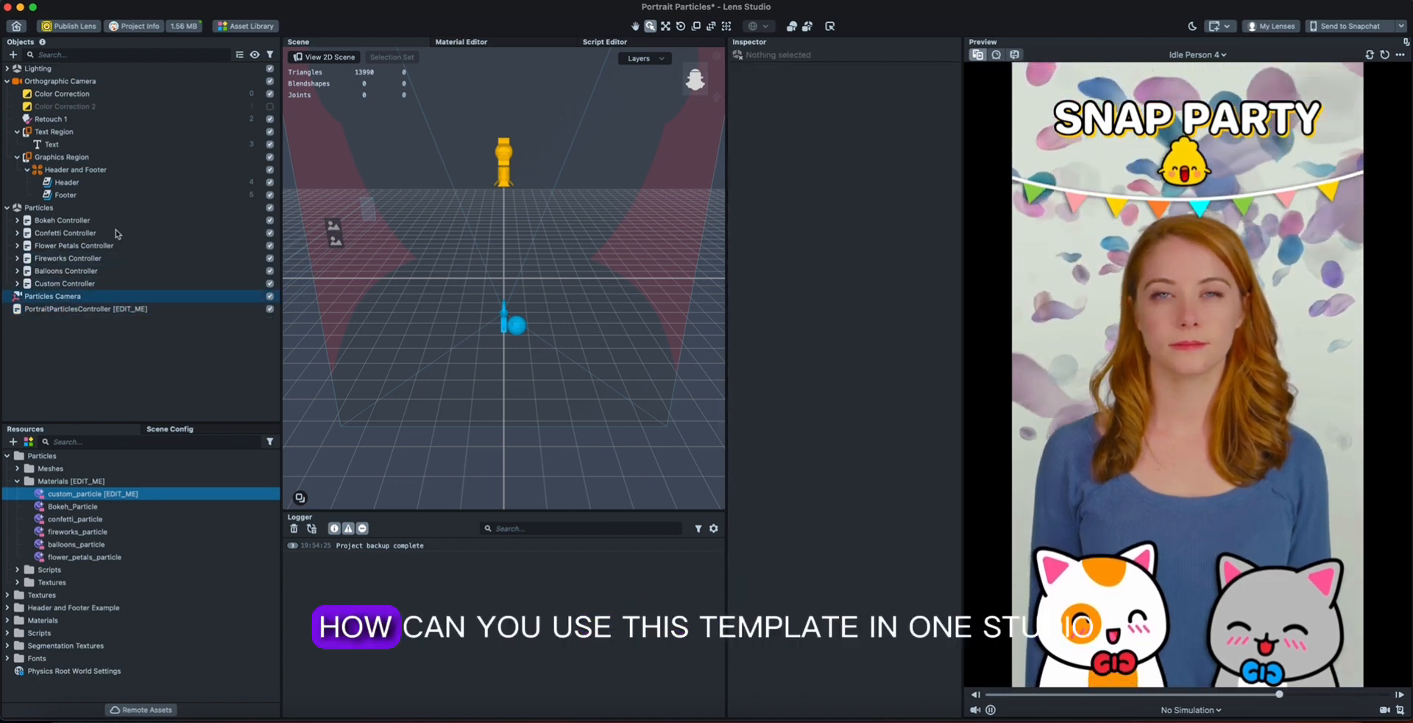
left_click(16, 133)
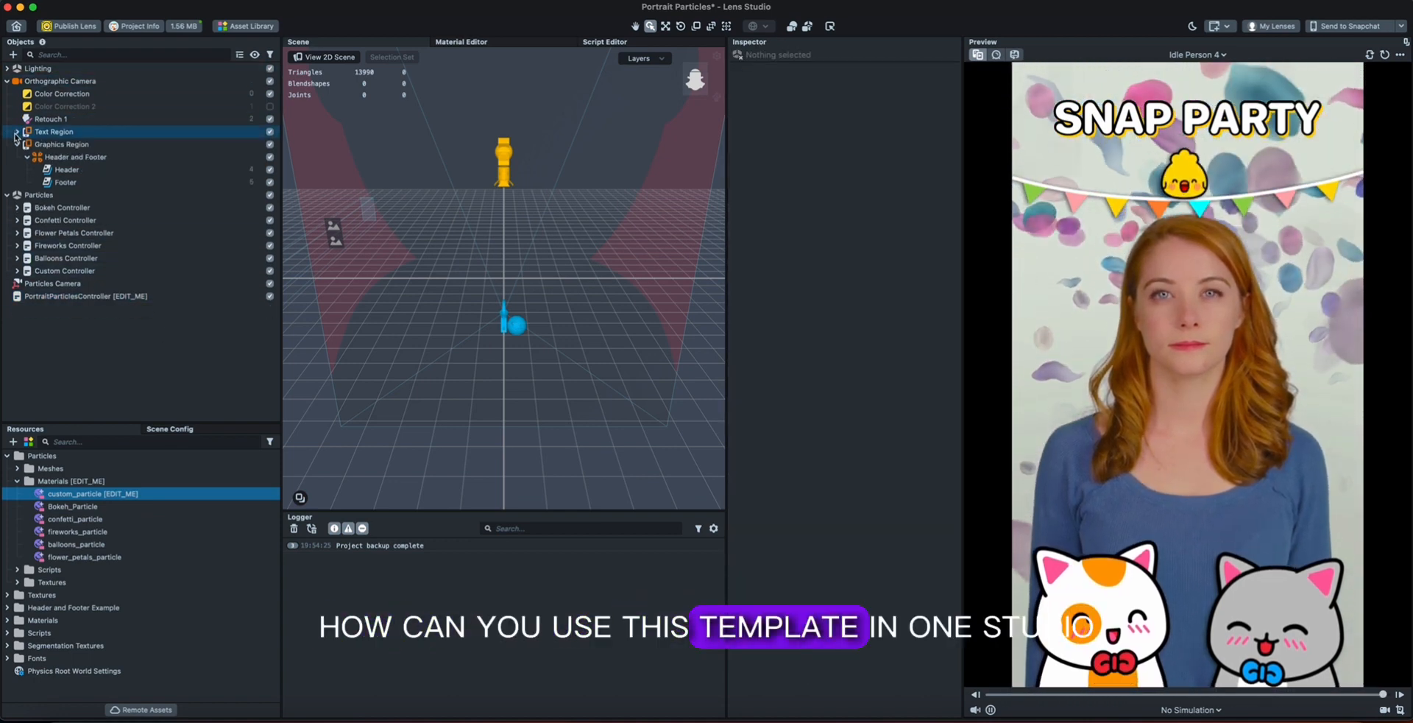
left_click(74, 296)
left_click(66, 158)
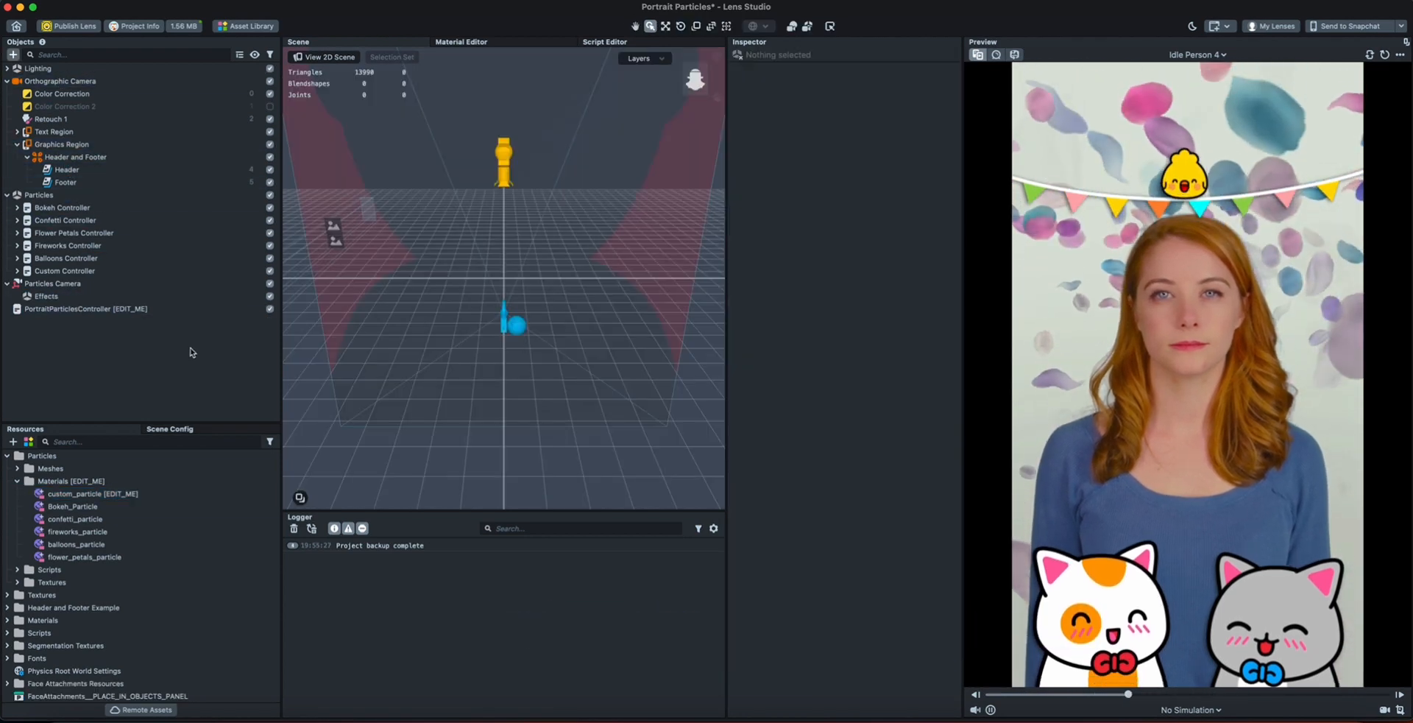